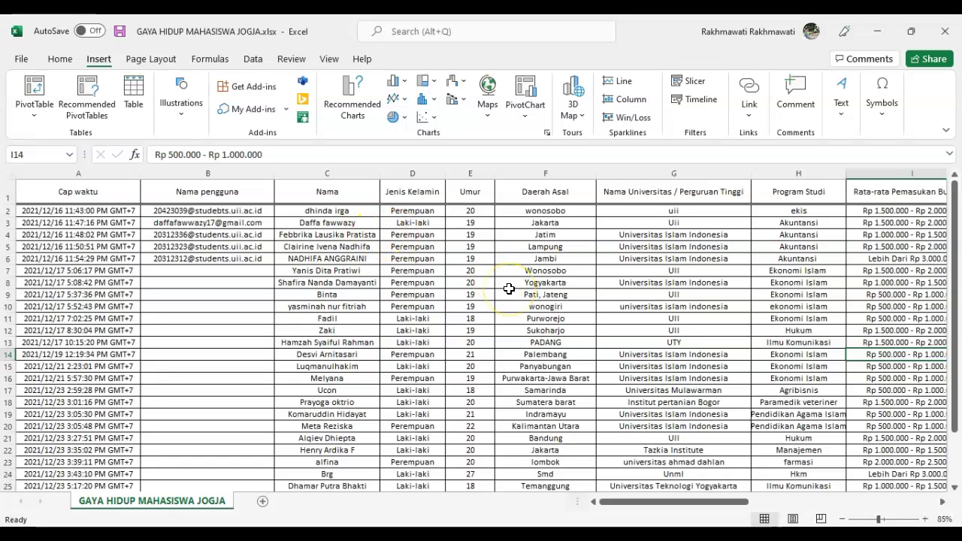
- Look through all the survey columns, from the respondent details across to Alokasi Uang Sisa, and return to the first column
scroll(509, 289, right, 2)
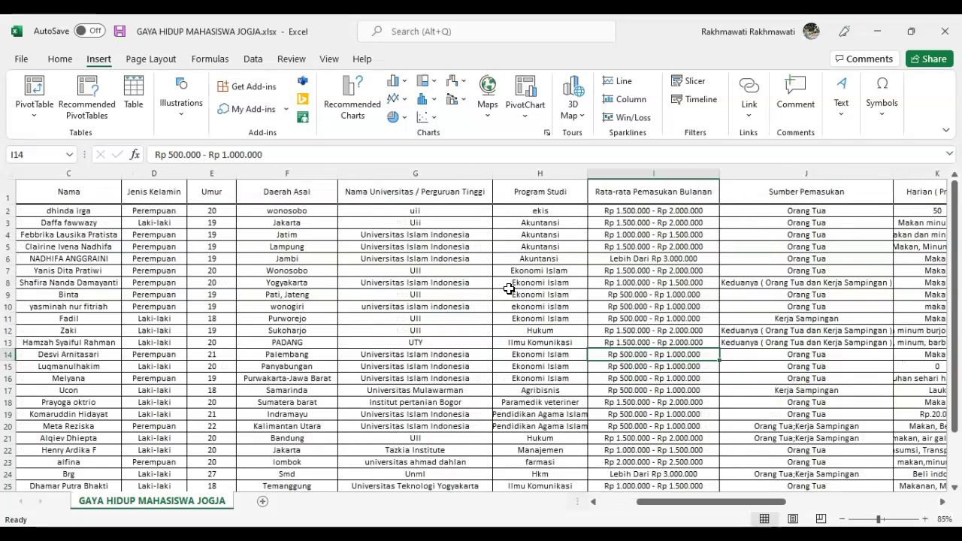
scroll(509, 289, right, 4)
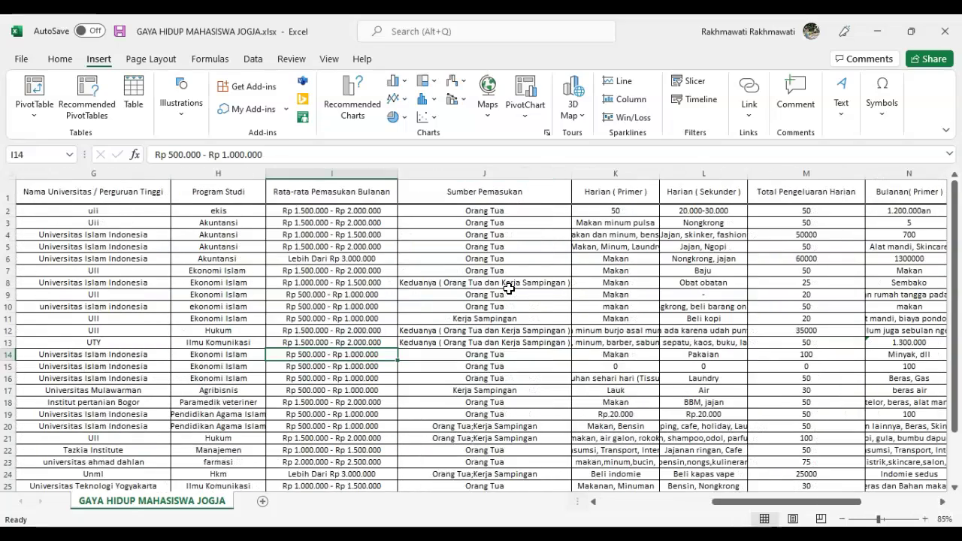
click(601, 281)
scroll(601, 280, right, 4)
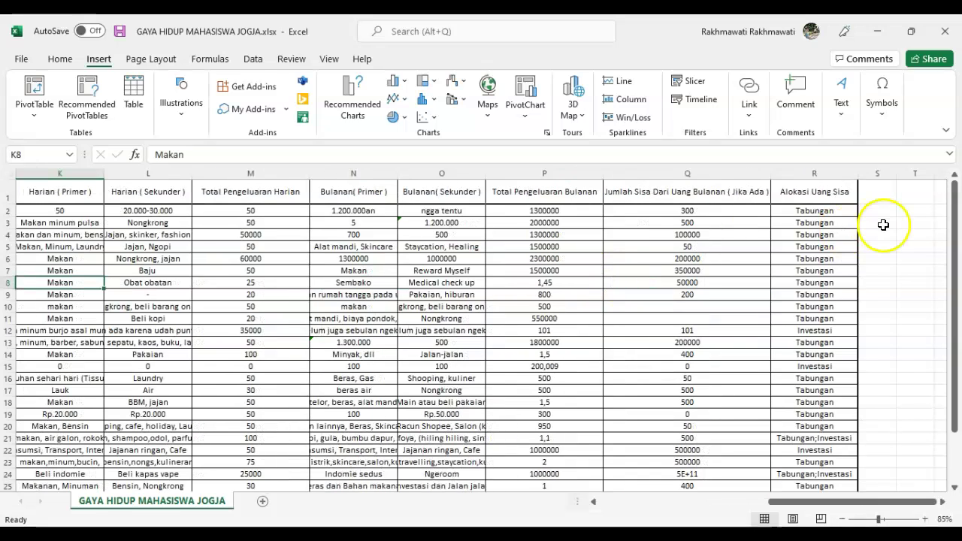
click(841, 271)
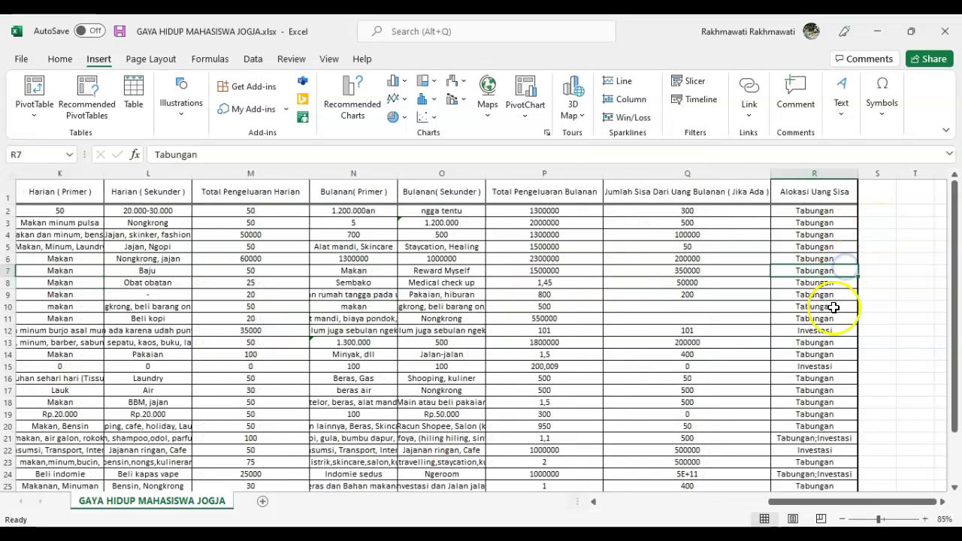
scroll(837, 353, down, 4)
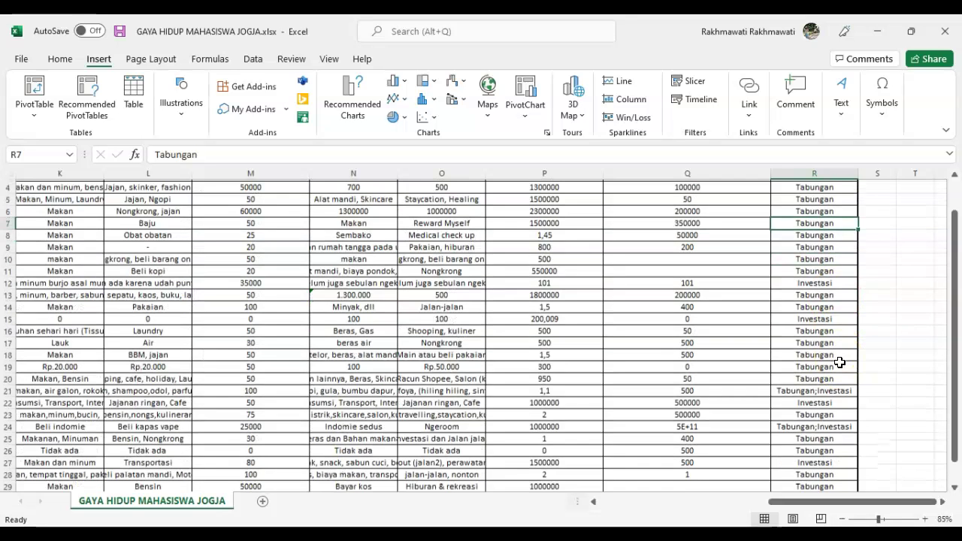
scroll(839, 363, up, 4)
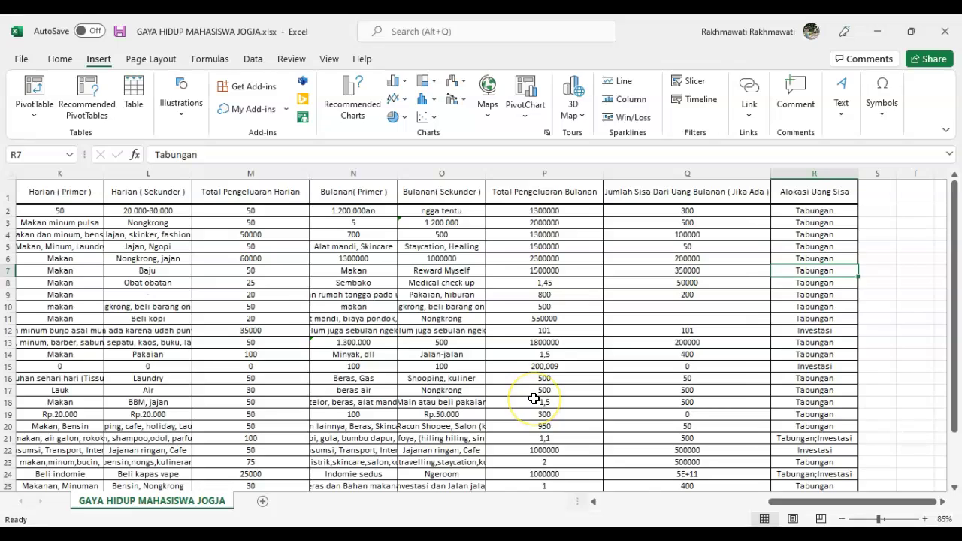
scroll(533, 398, left, 10)
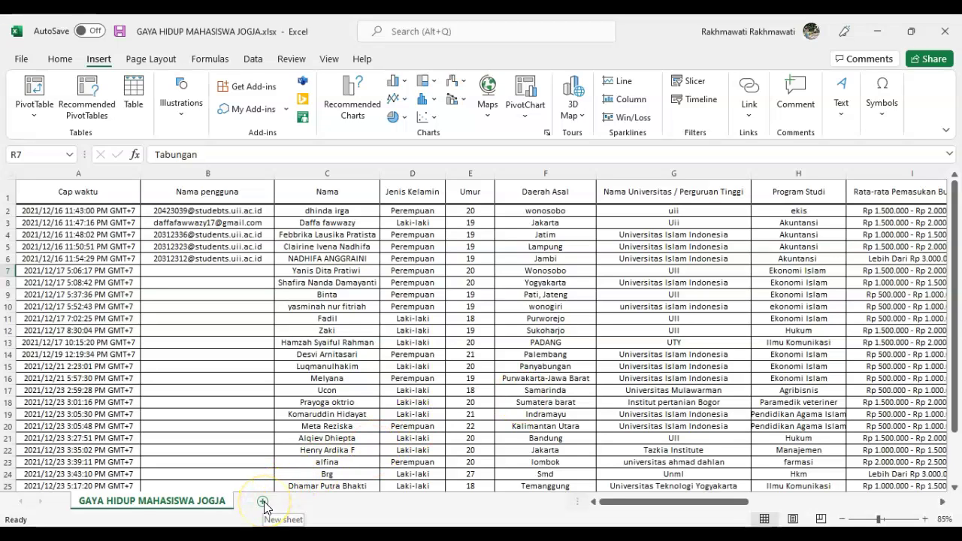
- Examine the headers and first entries of the Jenis Kelamin, Umur and Daerah Asal columns
click(428, 193)
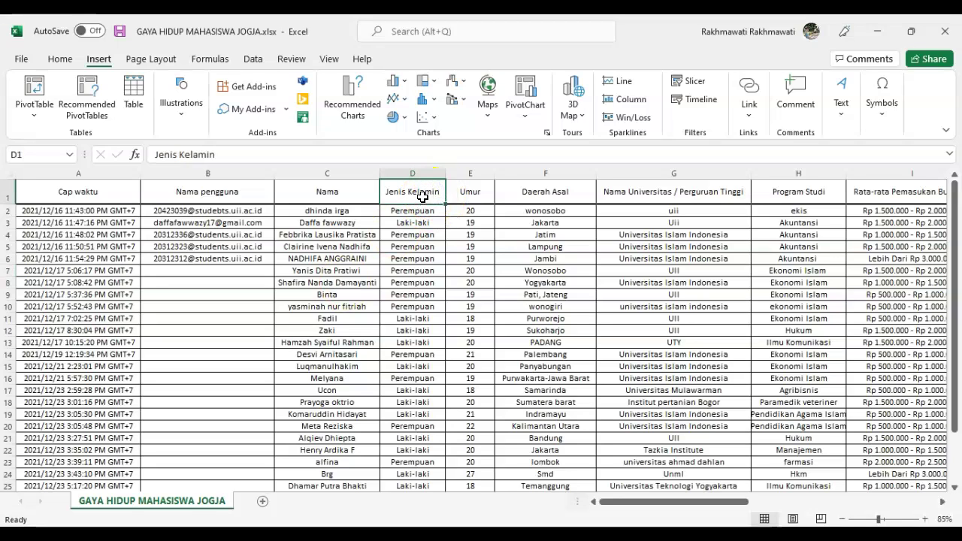
drag(428, 193, 425, 269)
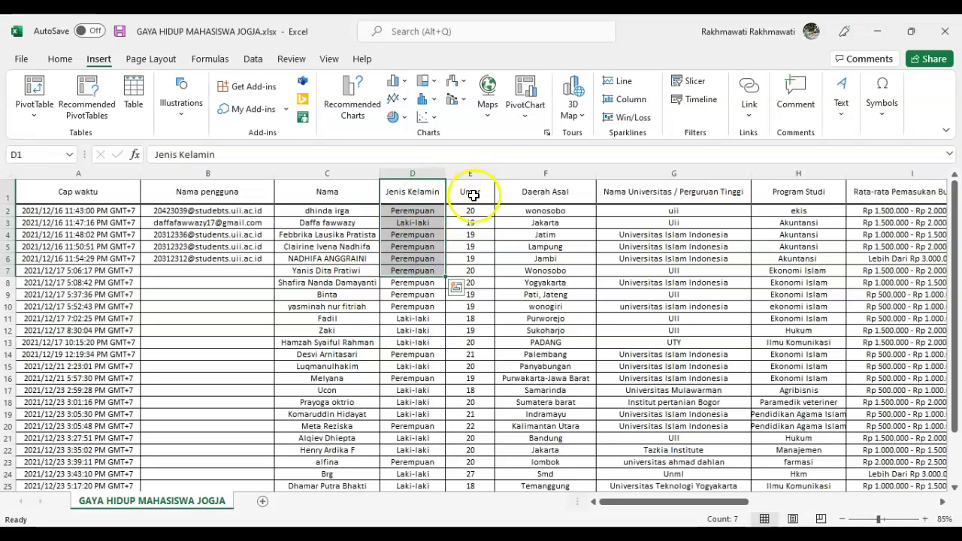
drag(472, 195, 466, 272)
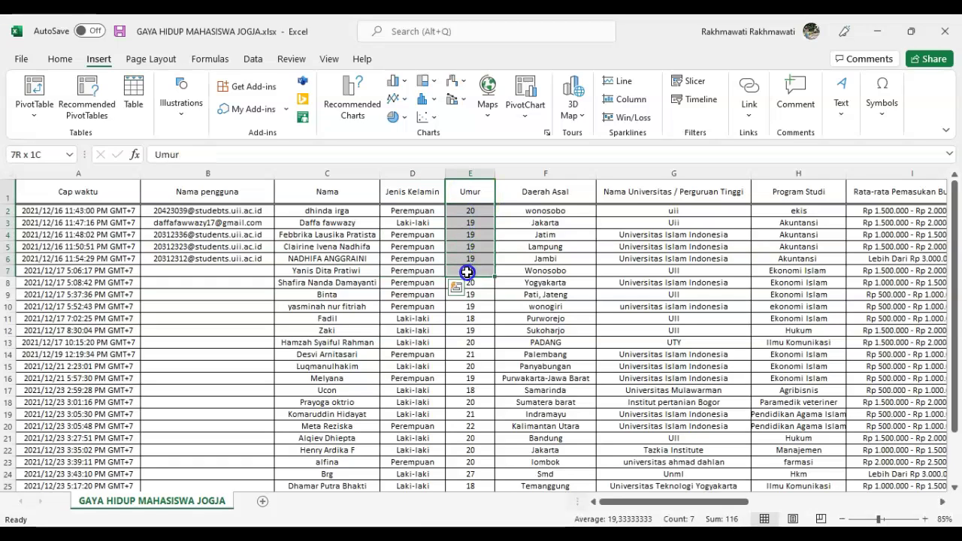
click(476, 226)
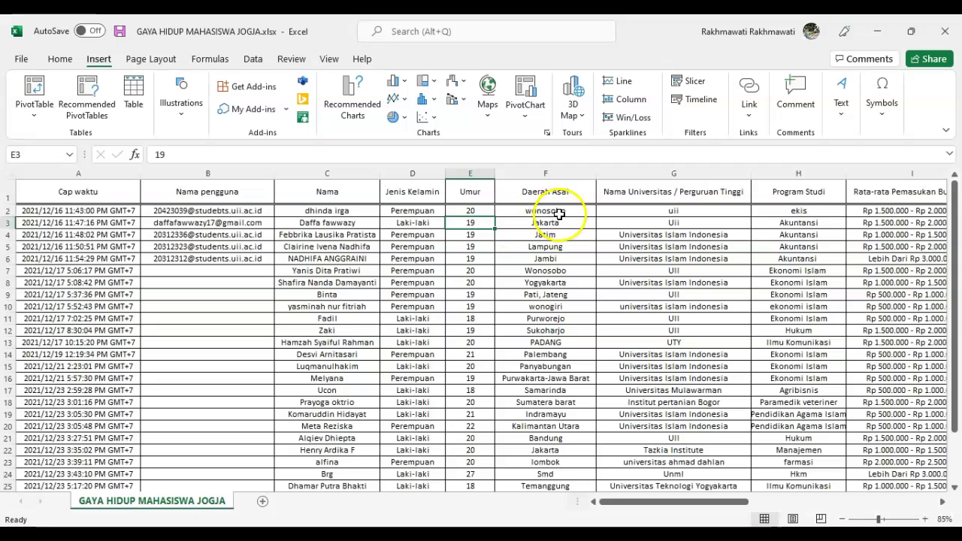
drag(558, 194, 558, 269)
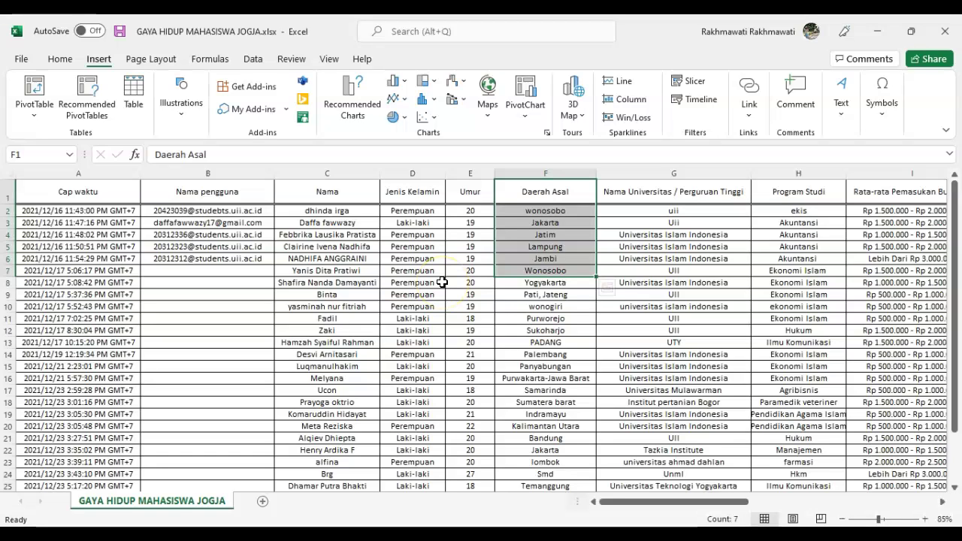
click(545, 297)
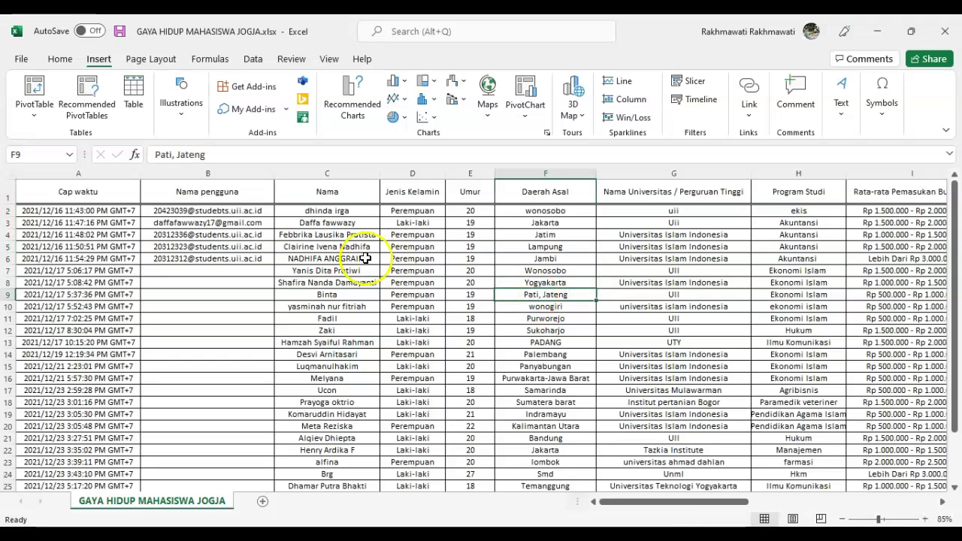
- Check whether the Perempuan and Laki-laki entries in the Jenis Kelamin column are written consistently
click(414, 191)
click(417, 210)
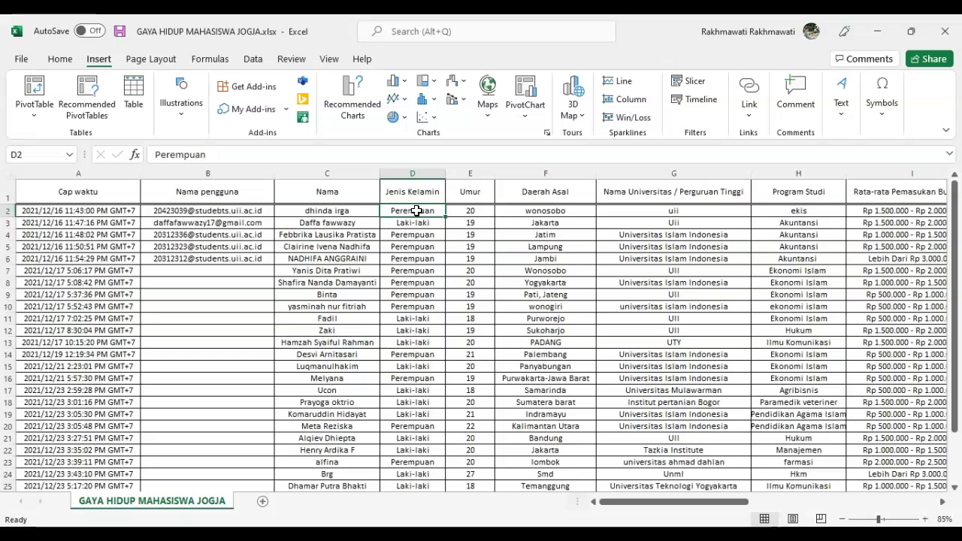
click(413, 223)
click(412, 212)
click(417, 224)
key(Up)
key(Down)
key(Down)
key(Down)
key(Up)
key(Up)
key(Up)
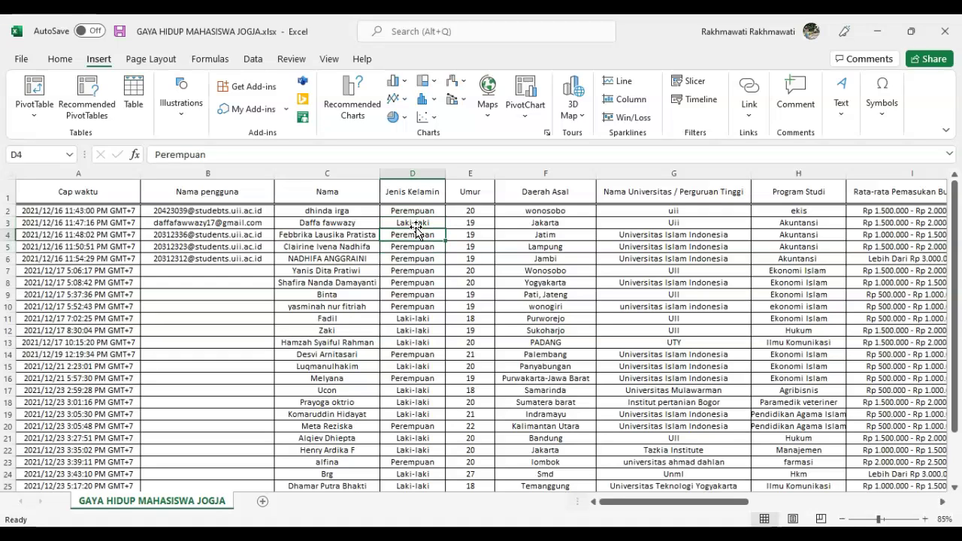
click(412, 237)
click(401, 246)
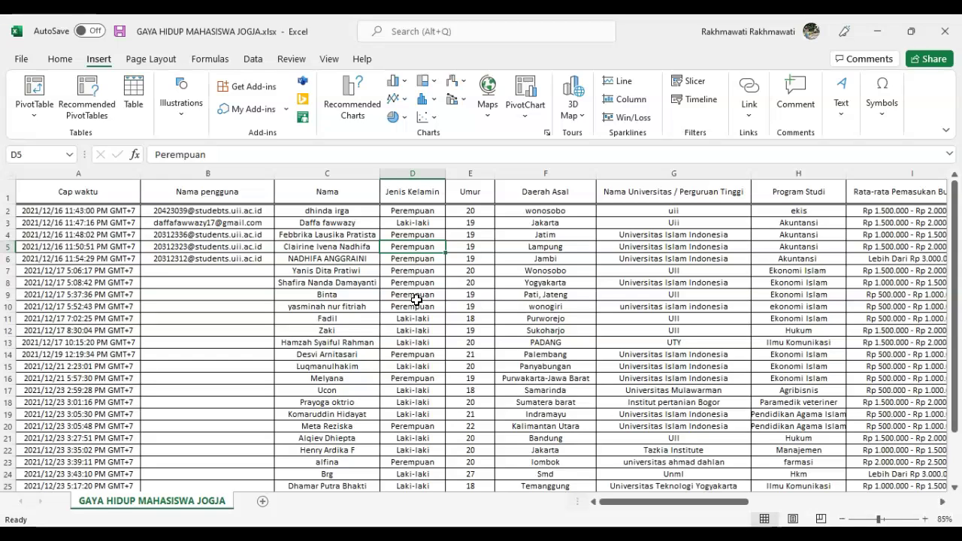
click(412, 211)
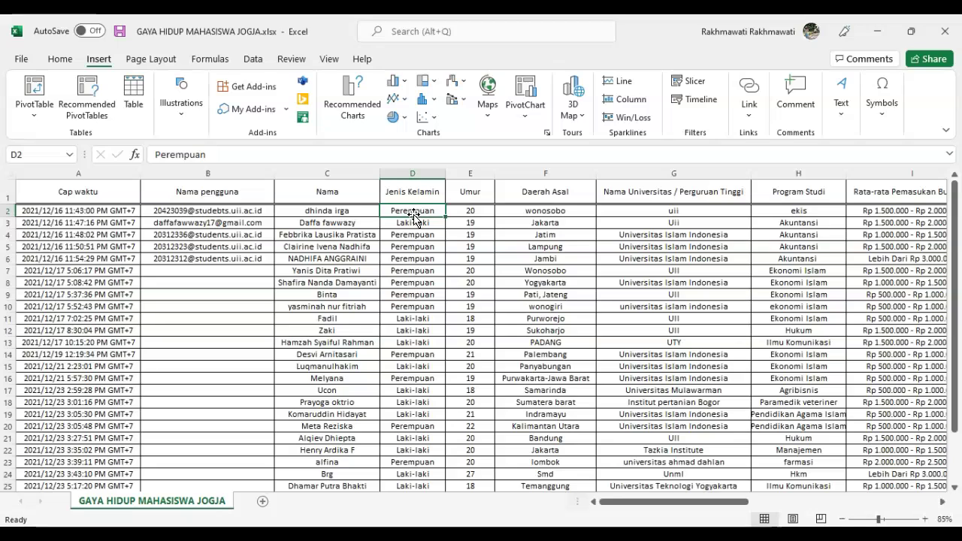
- Correct the first Daerah Asal entry in F2 to the capitalised spelling "Wonosobo", matching F7
click(520, 211)
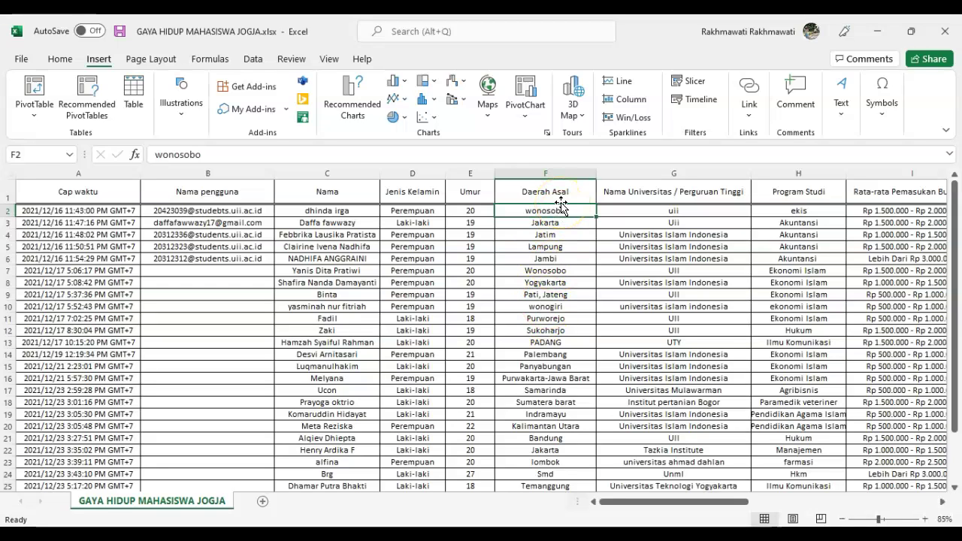
click(565, 233)
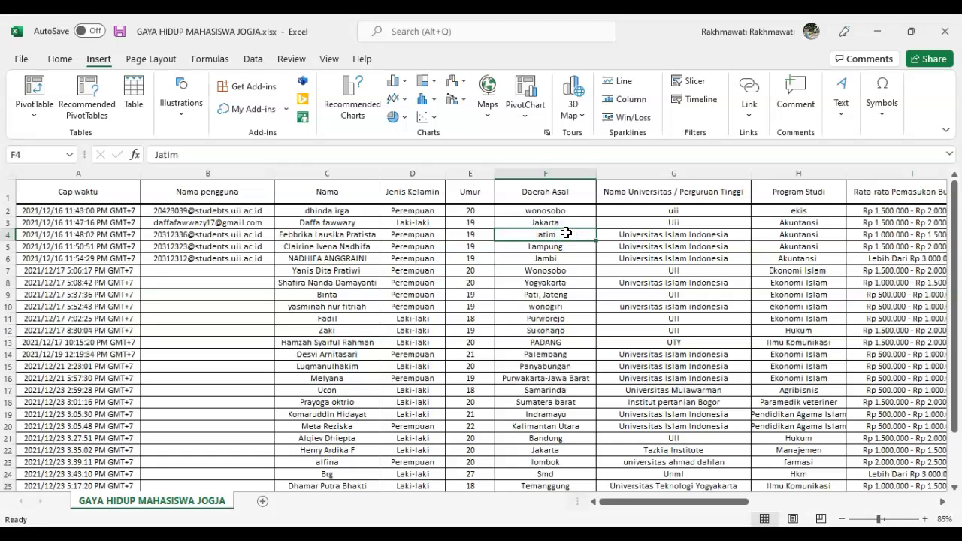
click(562, 210)
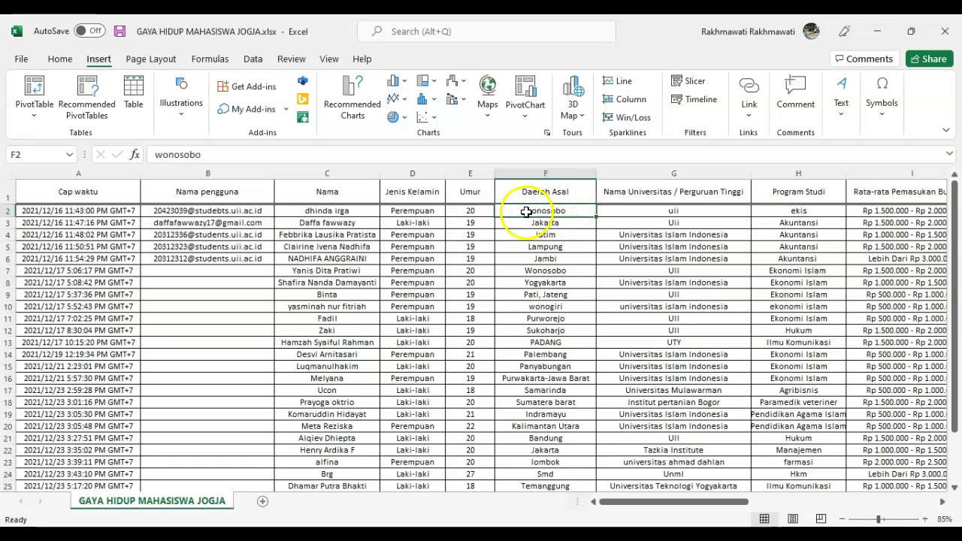
click(547, 270)
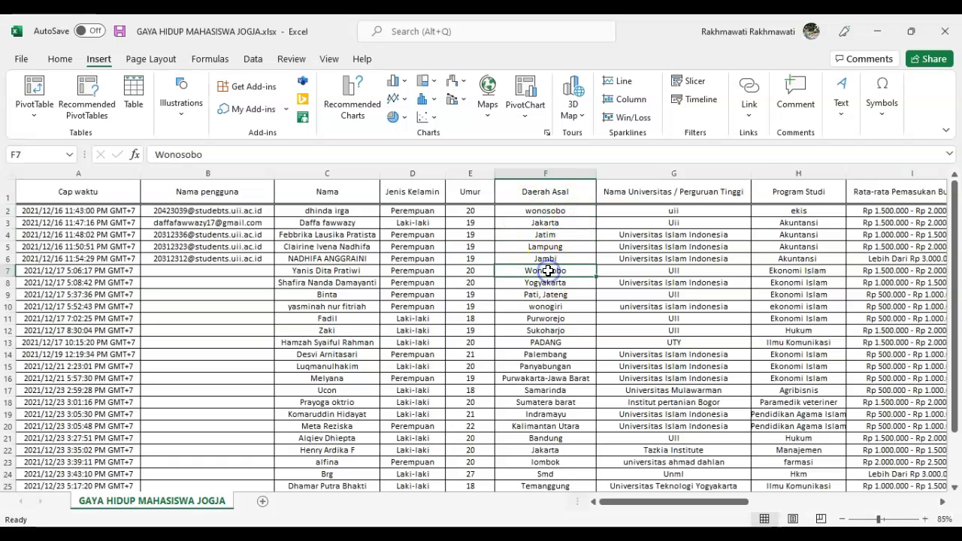
click(531, 210)
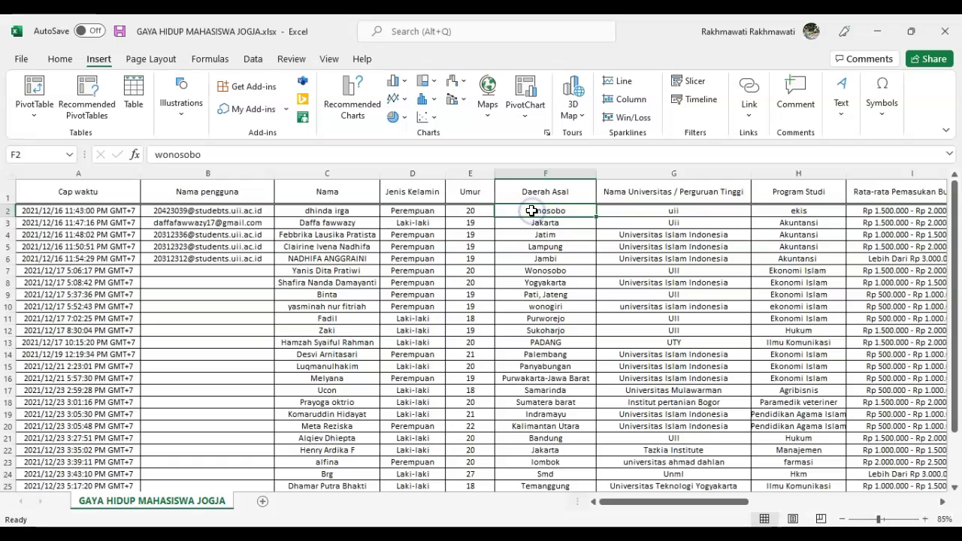
double_click(531, 211)
key(BackSpace)
text(W)
key(Return)
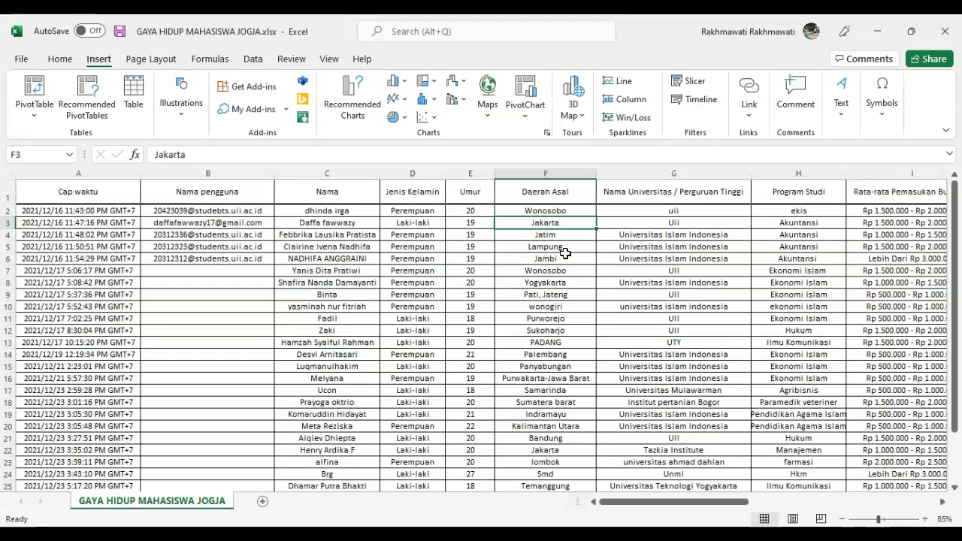
- Compare F2 with F7 and review the Daerah Asal entries down to row 31 for inconsistent spelling and mixed city and province names
click(564, 210)
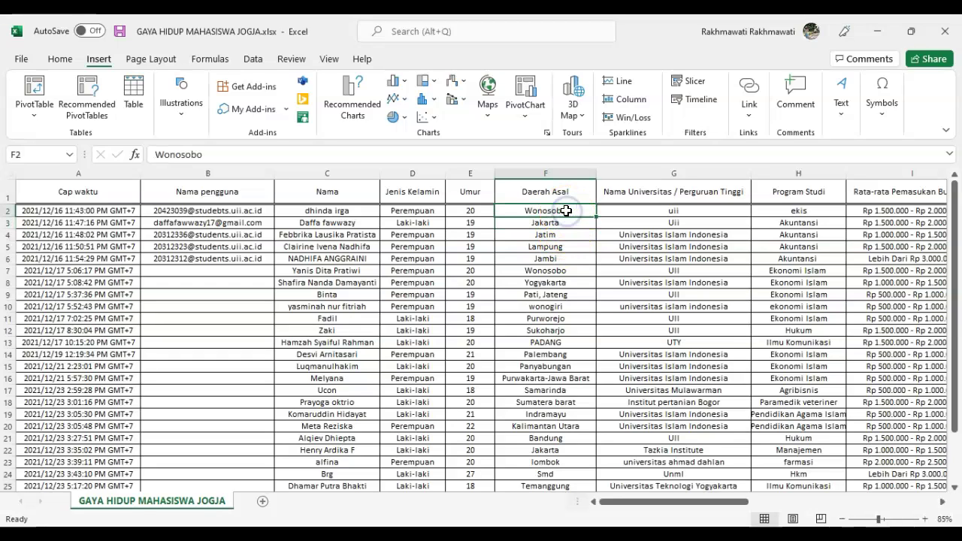
click(569, 272)
click(570, 210)
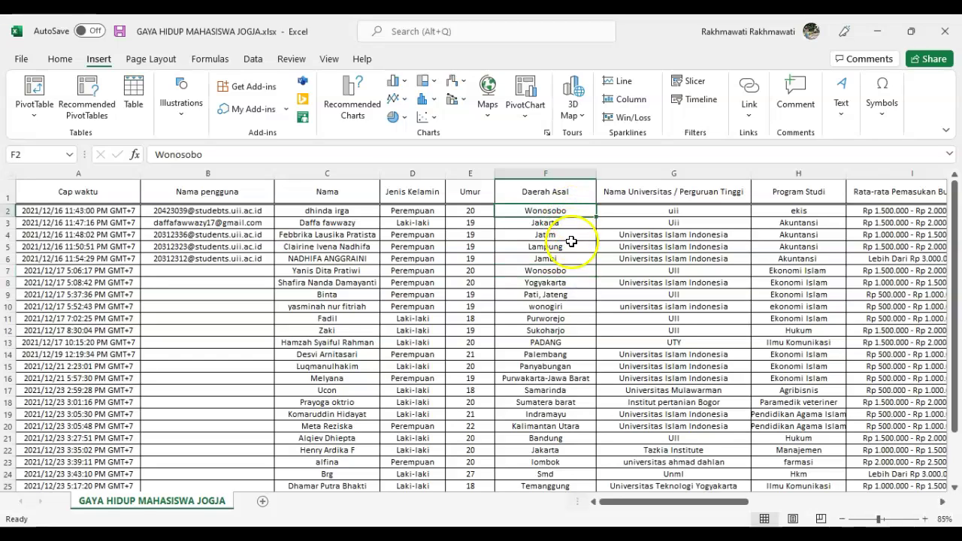
click(569, 271)
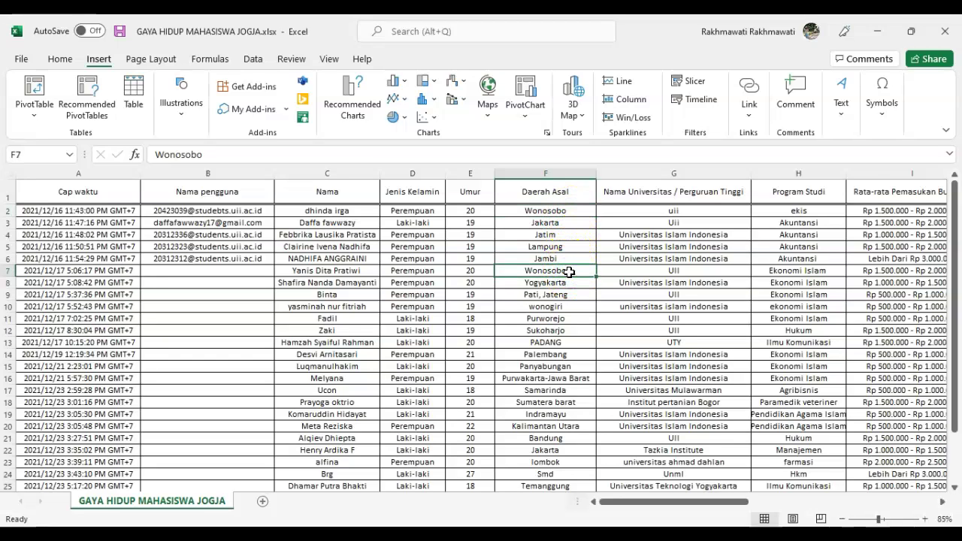
click(575, 245)
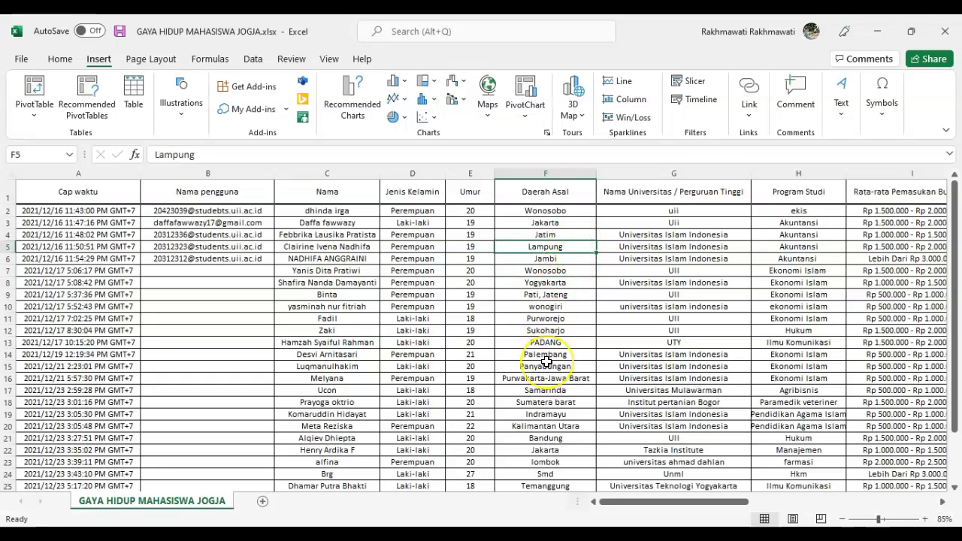
scroll(545, 362, down, 3)
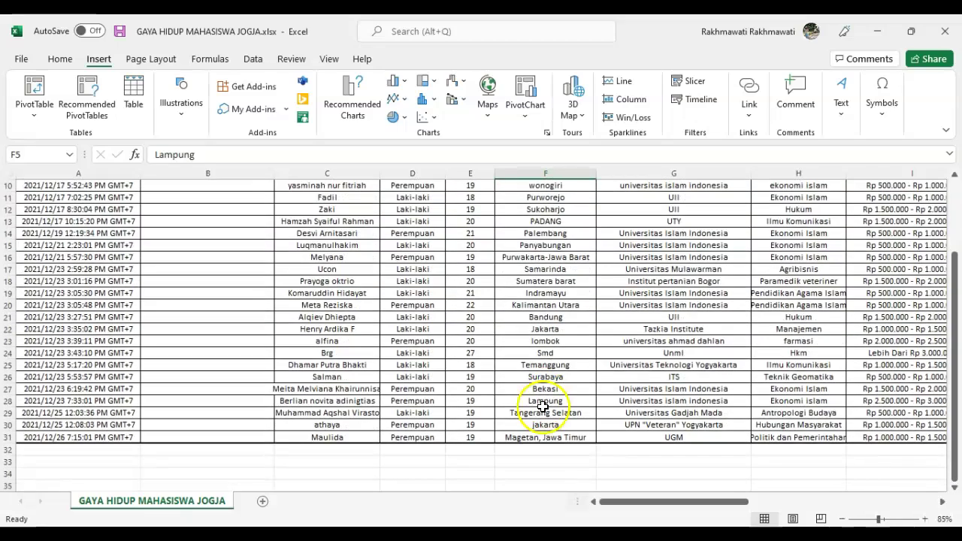
click(545, 439)
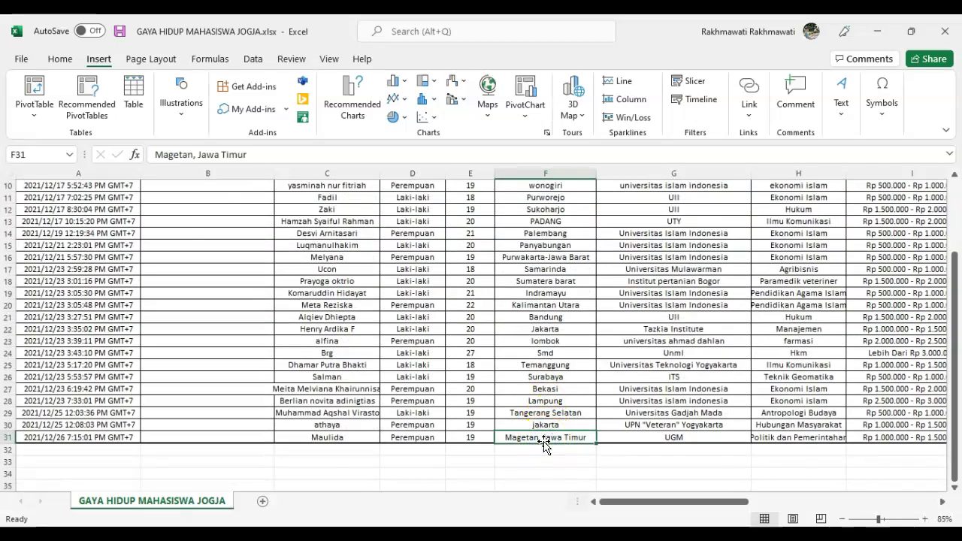
scroll(545, 444, up, 3)
click(563, 191)
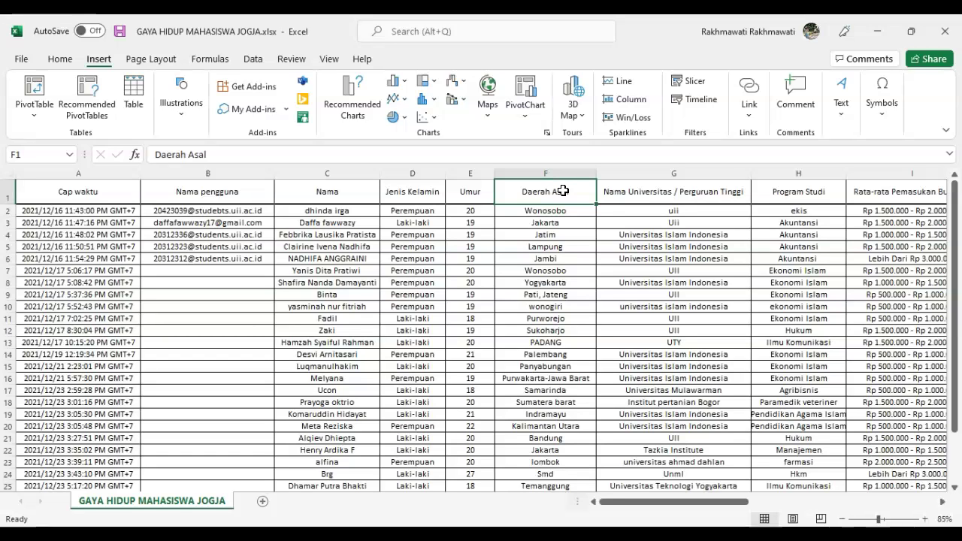
click(568, 231)
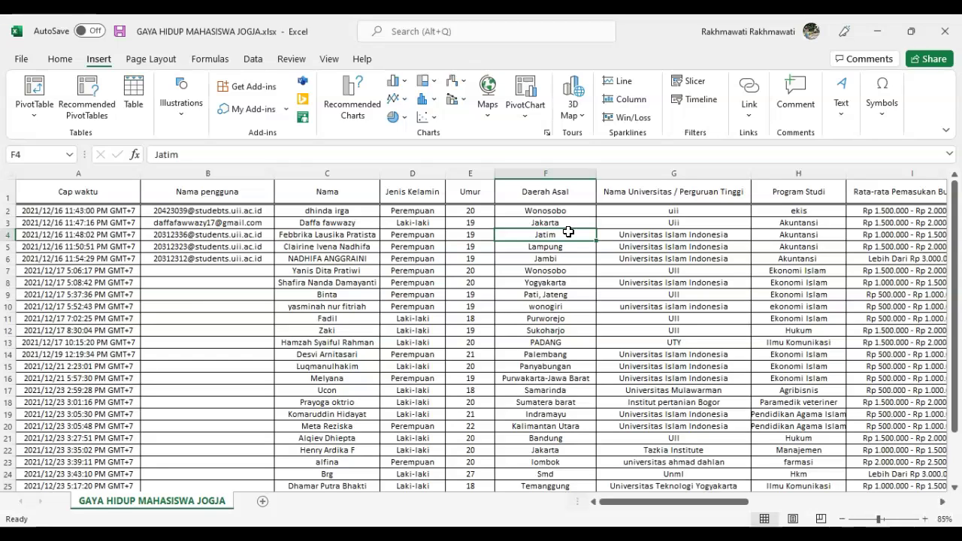
click(560, 210)
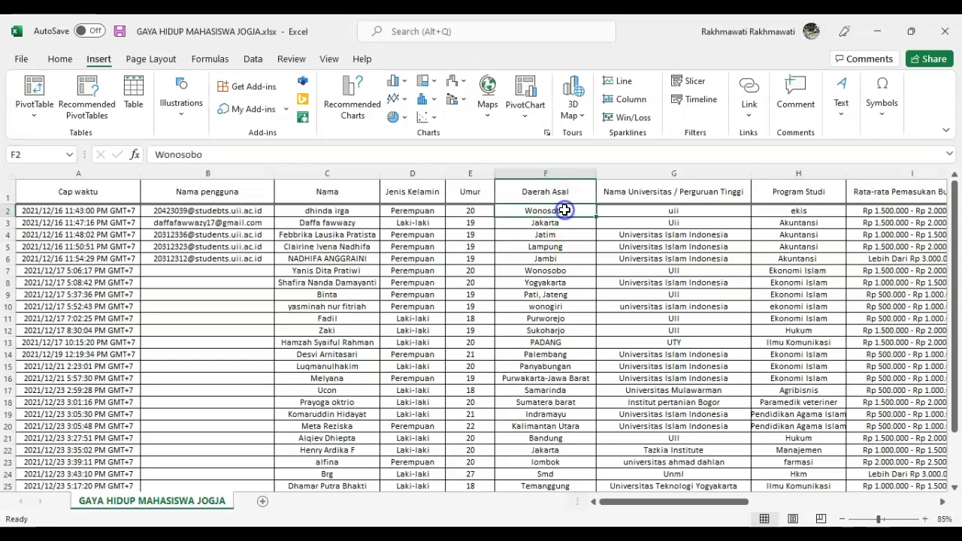
click(557, 233)
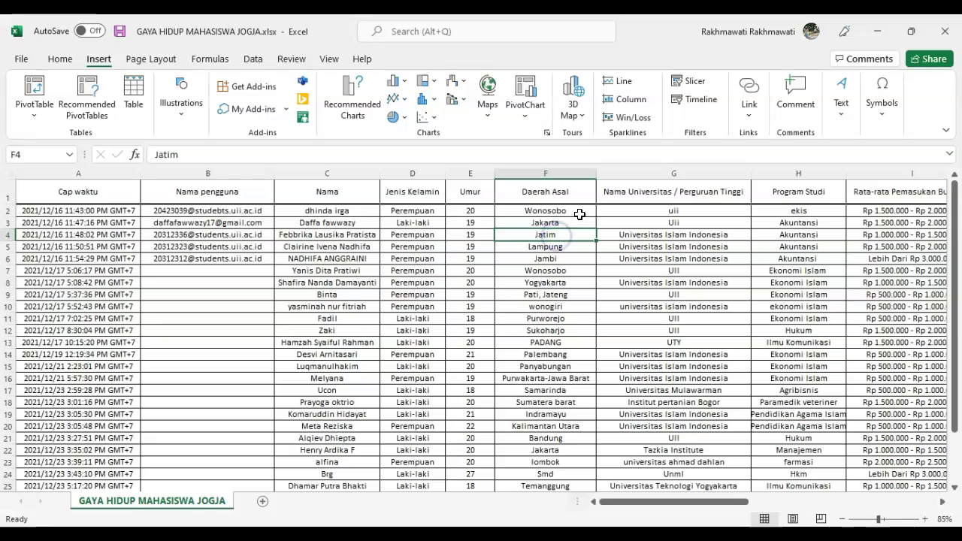
click(566, 294)
click(563, 307)
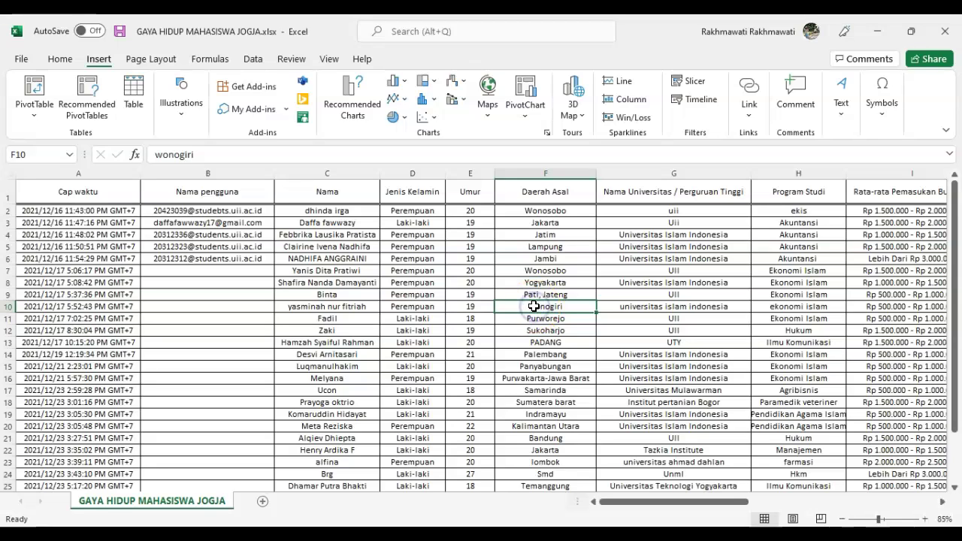
click(567, 351)
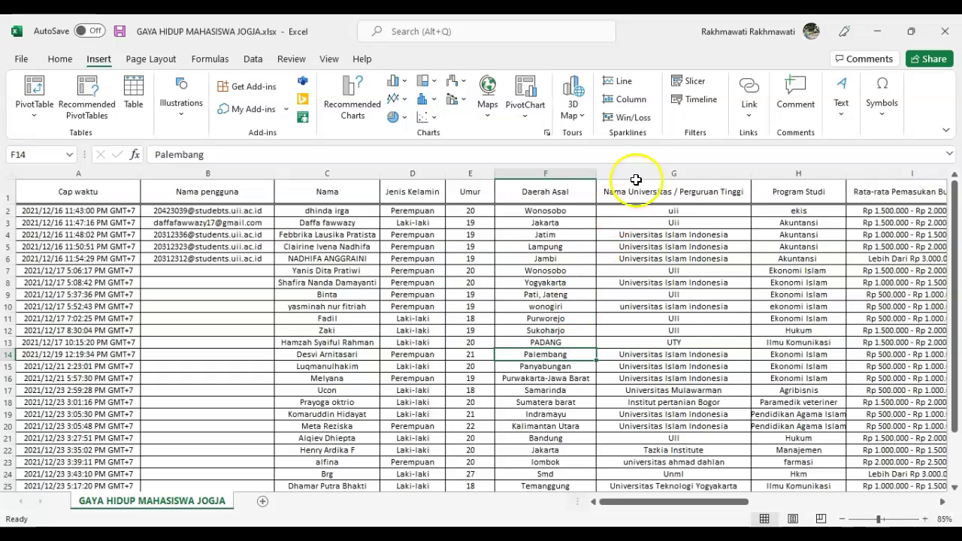
- Examine the first Nama Universitas / Perguruan Tinggi entries, G2 to G6, for different spellings of the same university
click(659, 213)
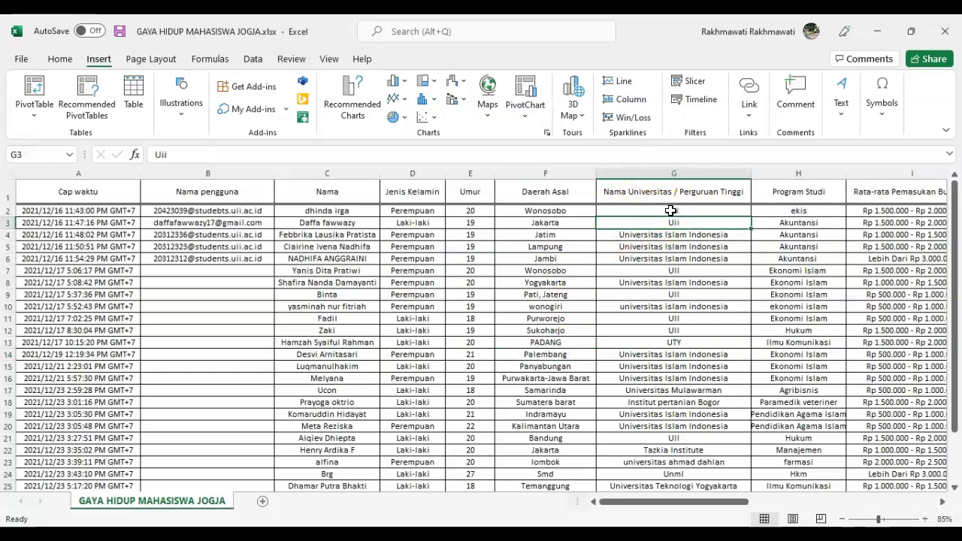
scroll(671, 210, right, 2)
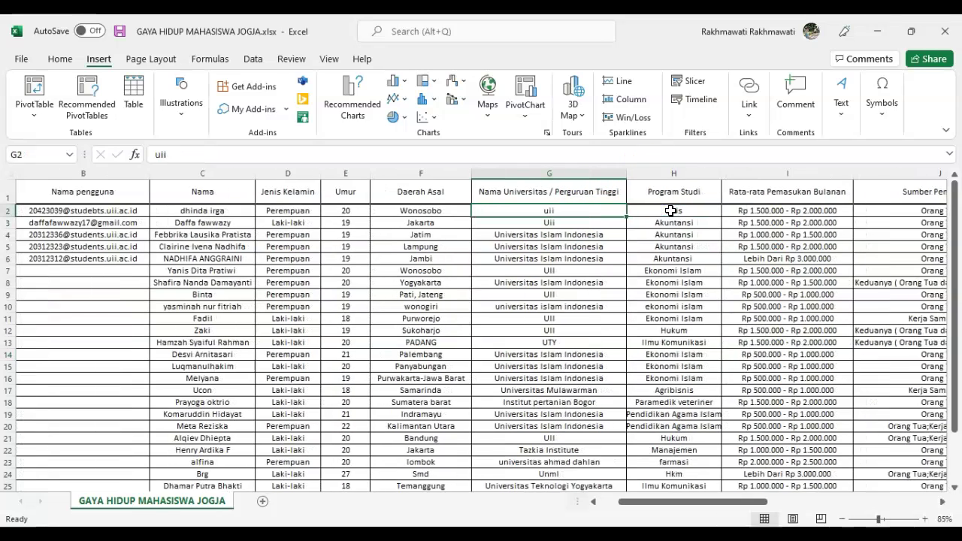
click(539, 189)
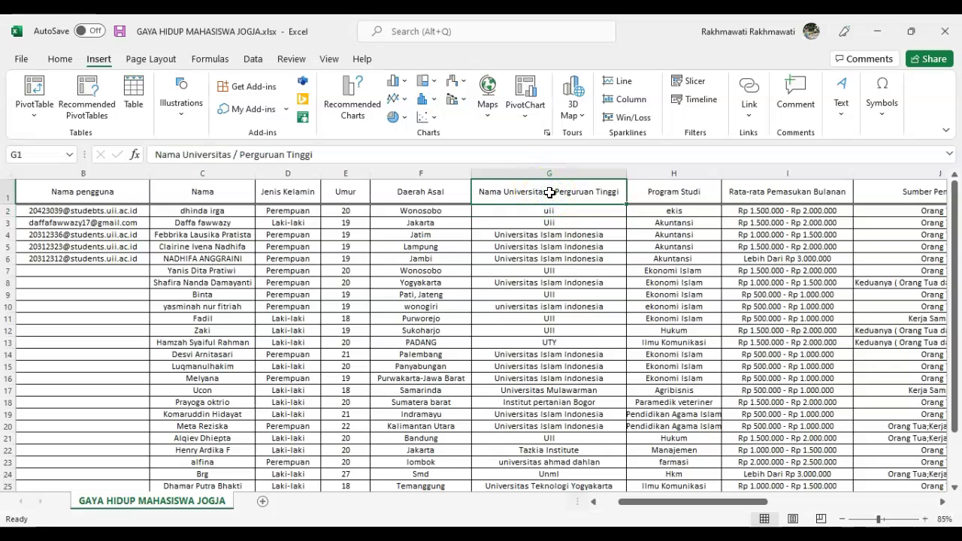
click(570, 207)
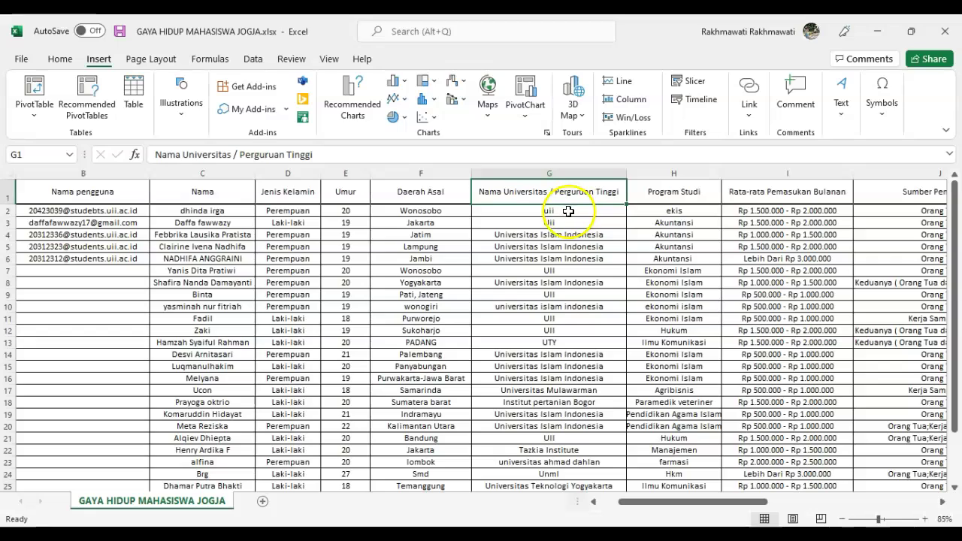
click(569, 211)
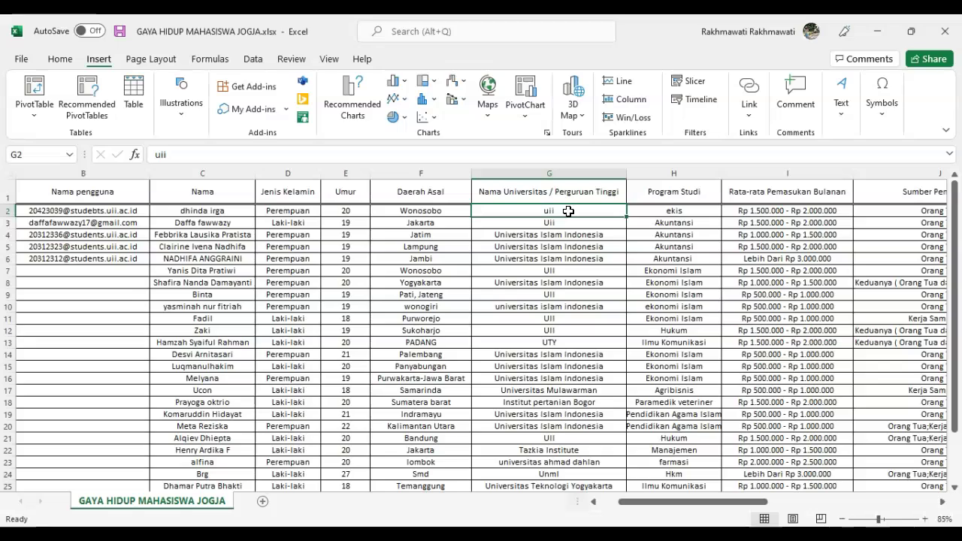
click(571, 223)
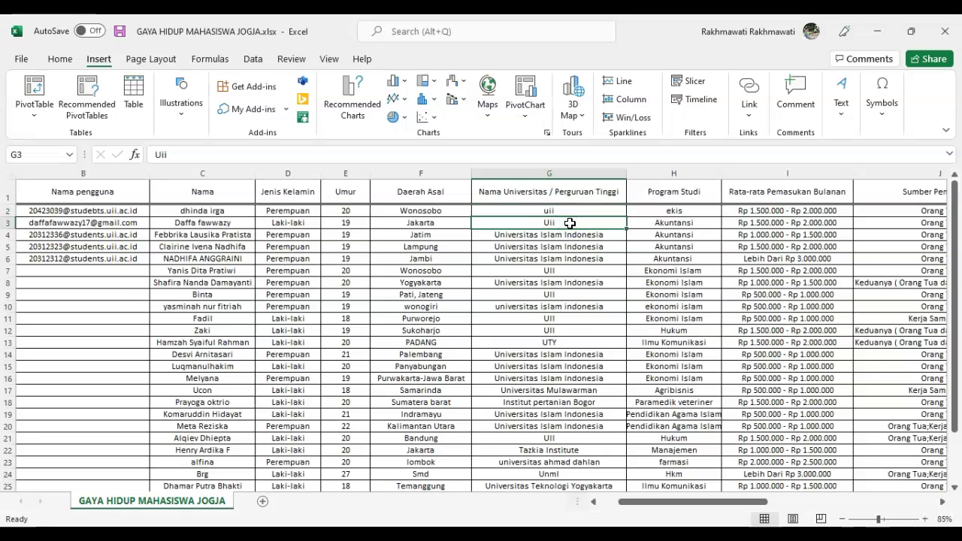
click(571, 232)
click(571, 250)
click(571, 258)
click(559, 220)
click(552, 211)
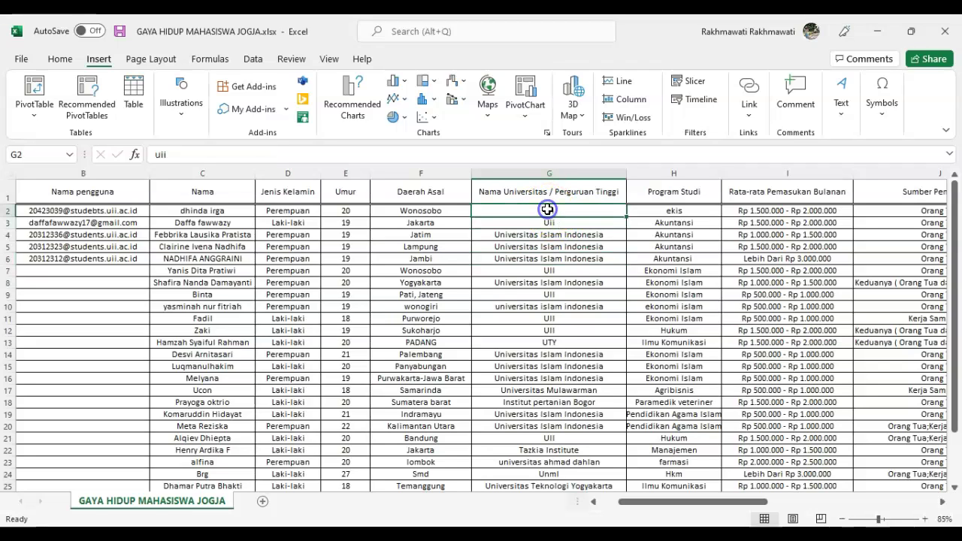
- Compare the full and abbreviated university names further down the column, including G4, G7, G17 and G18
click(598, 401)
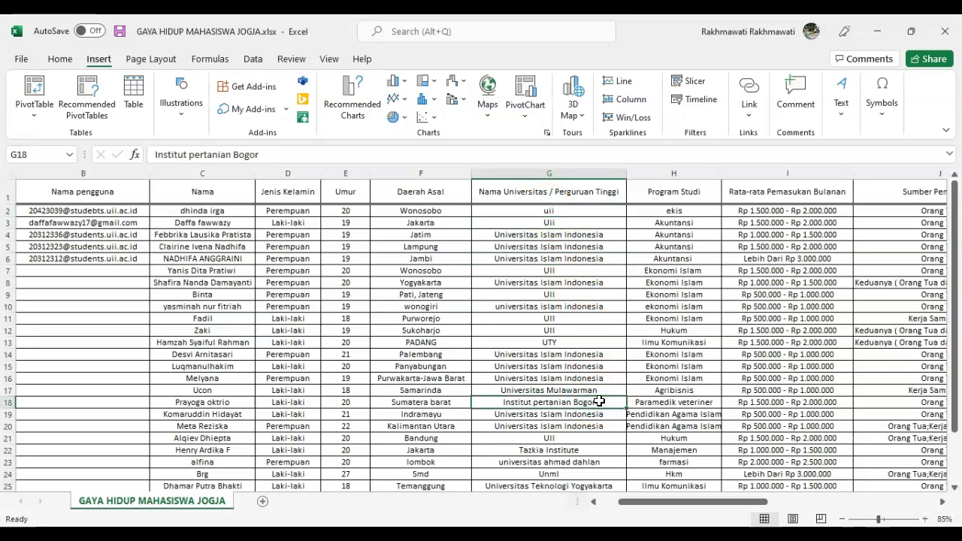
click(548, 235)
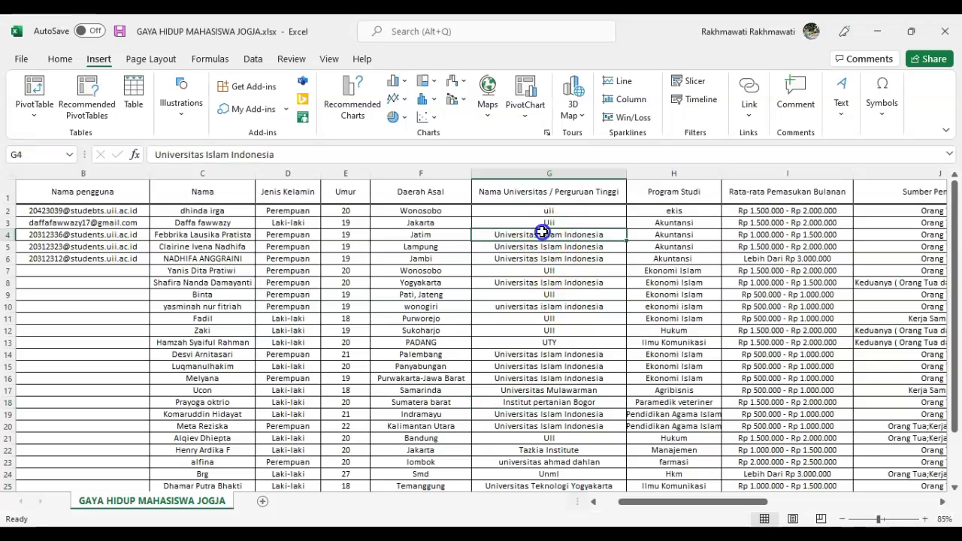
click(564, 271)
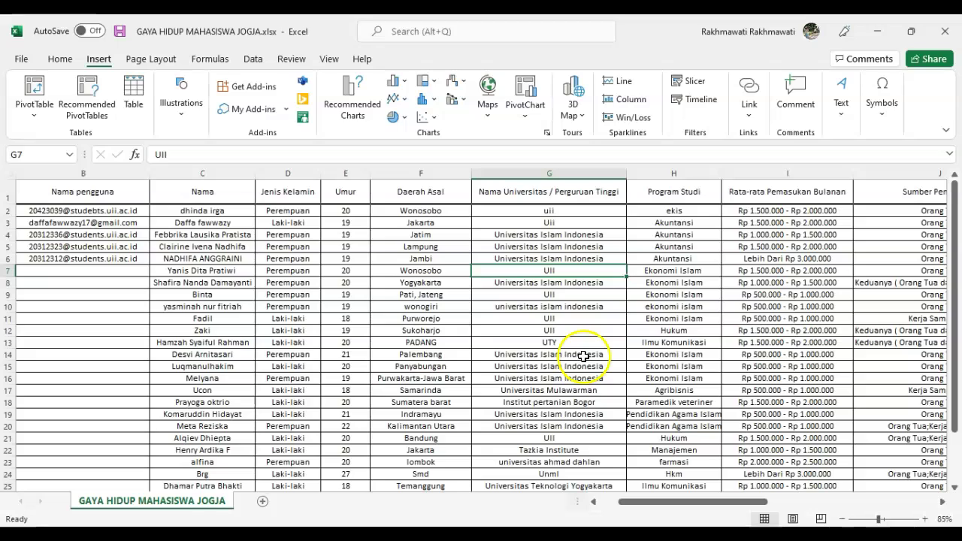
click(570, 404)
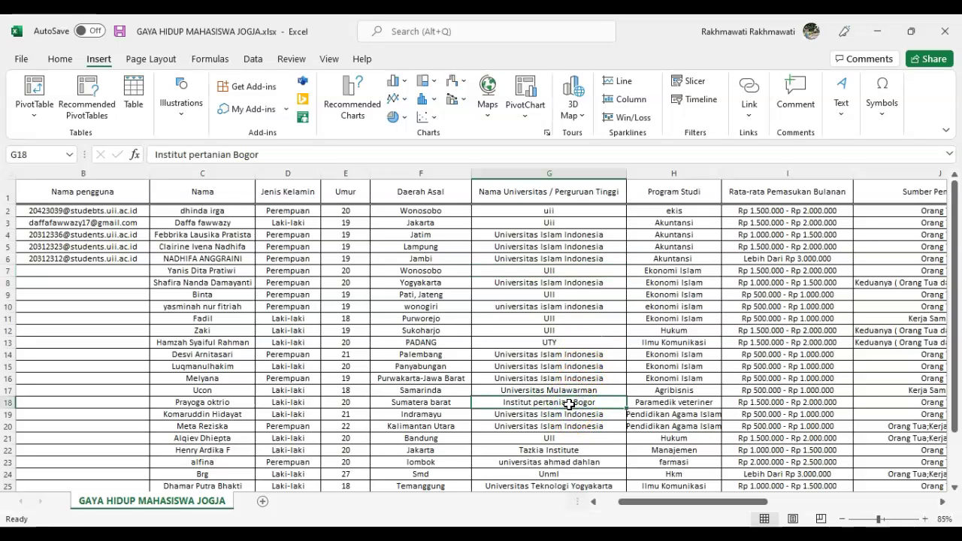
click(564, 392)
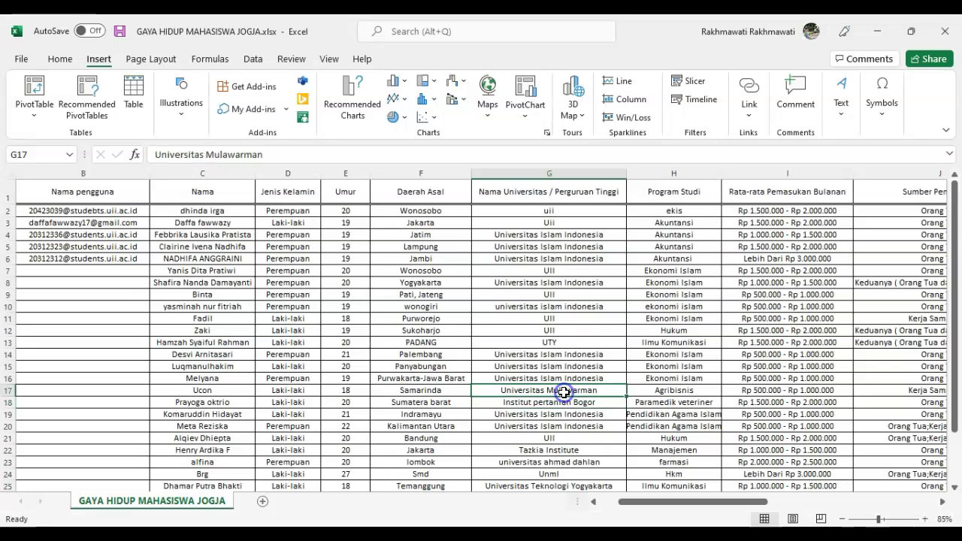
- Replace every occurrence of "Universitas Islam Indonesia", copied from G4, with "UII"
click(538, 212)
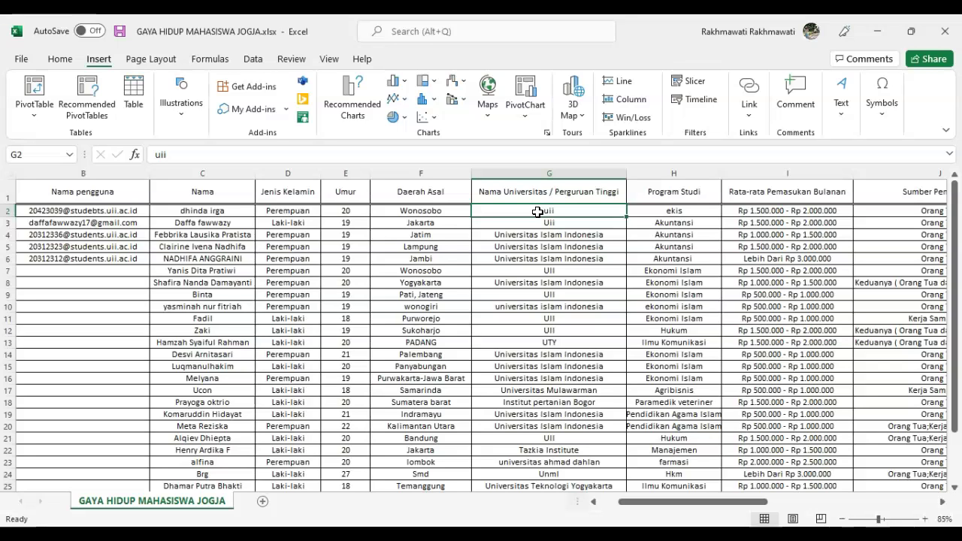
key(ctrl+f)
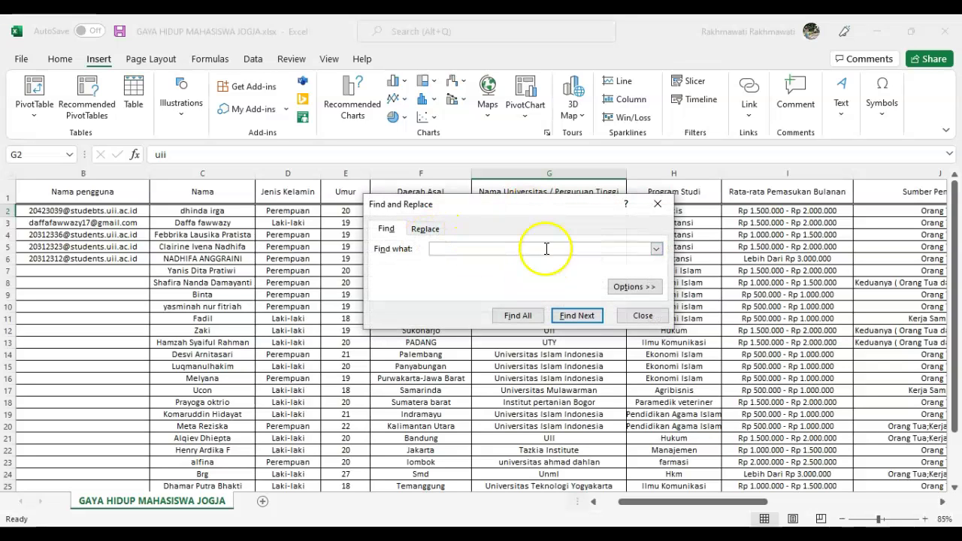
click(434, 232)
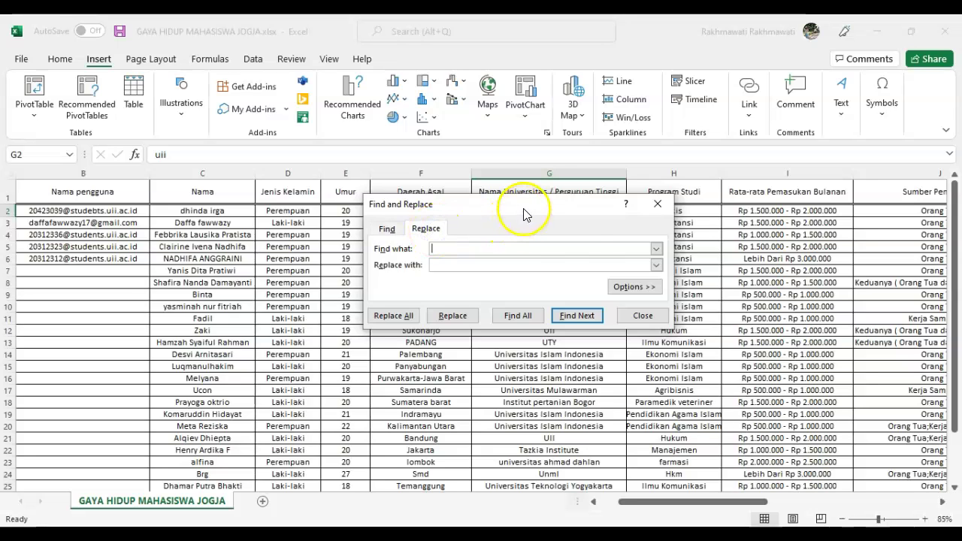
drag(524, 211, 312, 176)
click(305, 210)
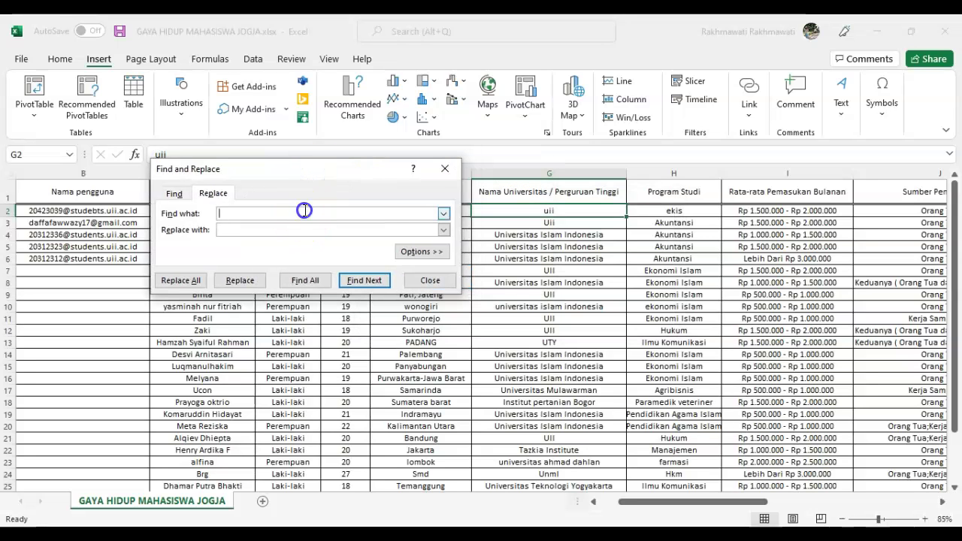
click(530, 234)
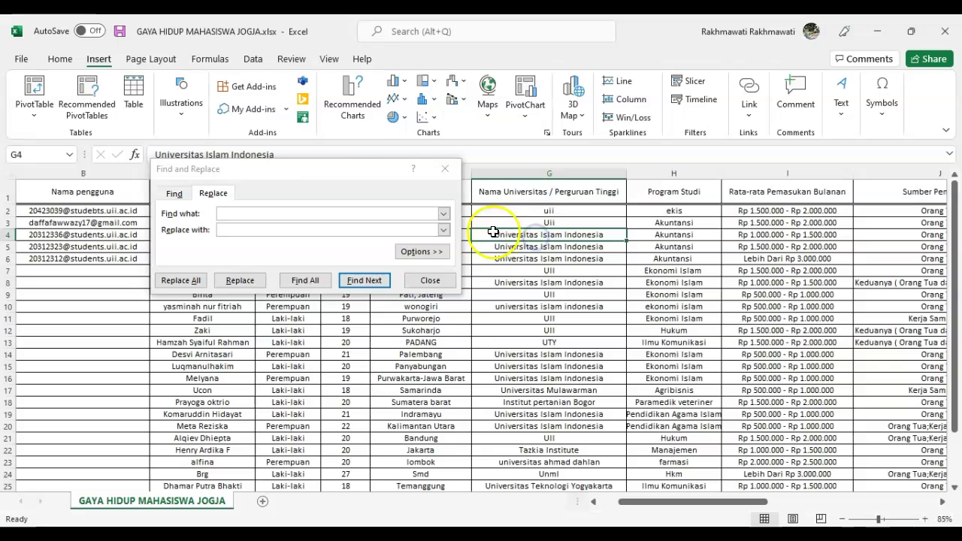
drag(307, 152, 139, 154)
key(ctrl+c)
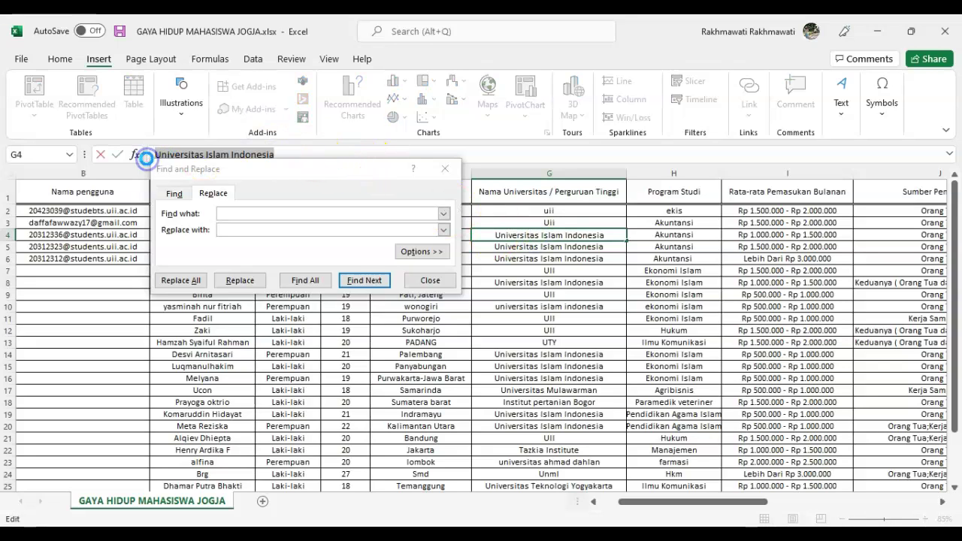
click(254, 210)
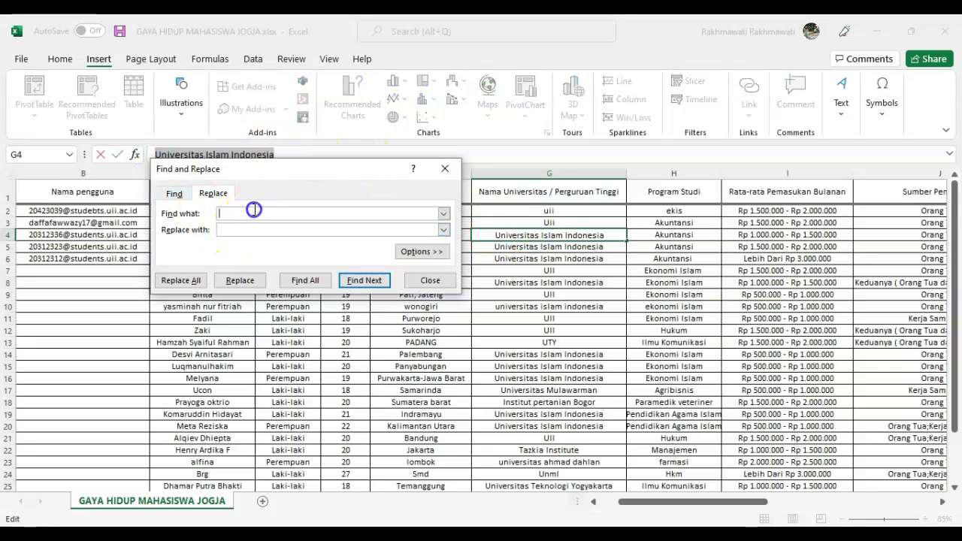
key(ctrl+v)
click(264, 228)
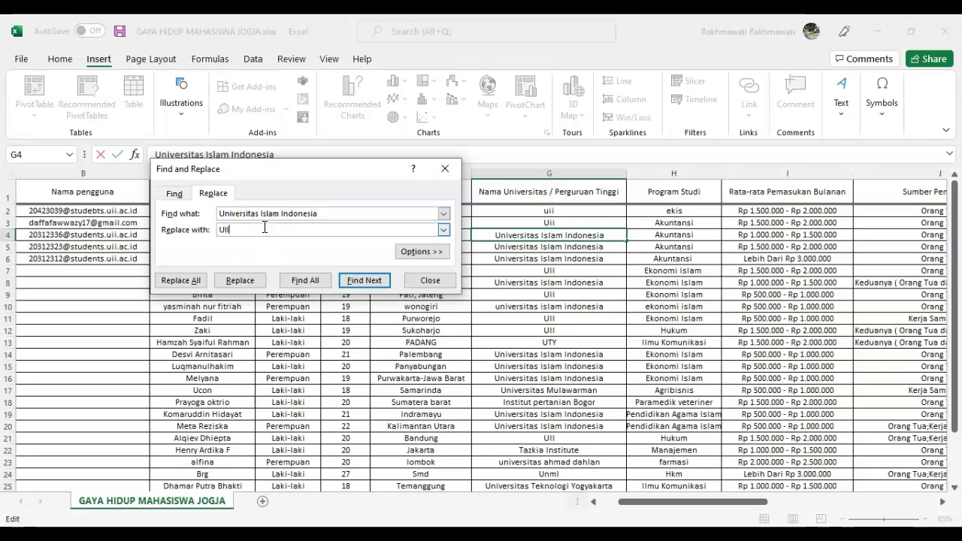
click(192, 280)
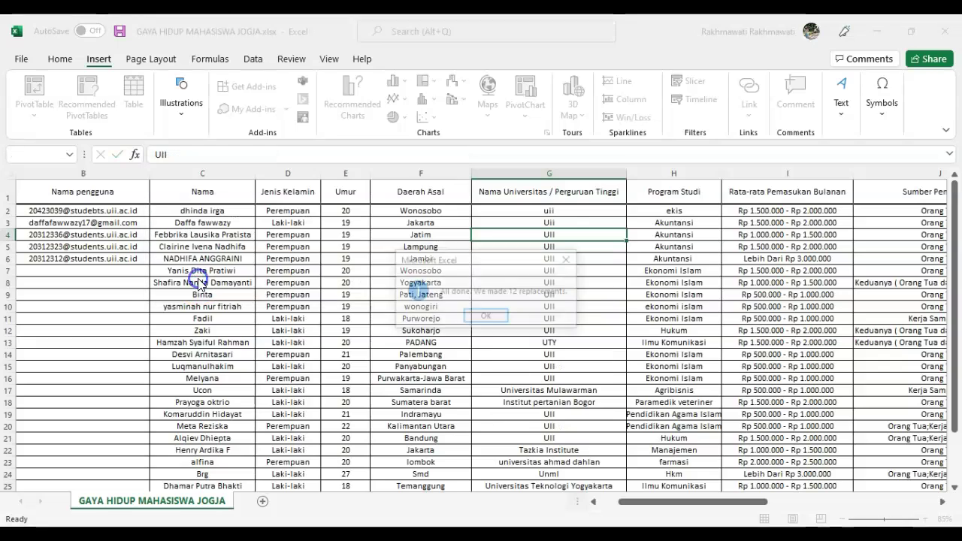
click(494, 315)
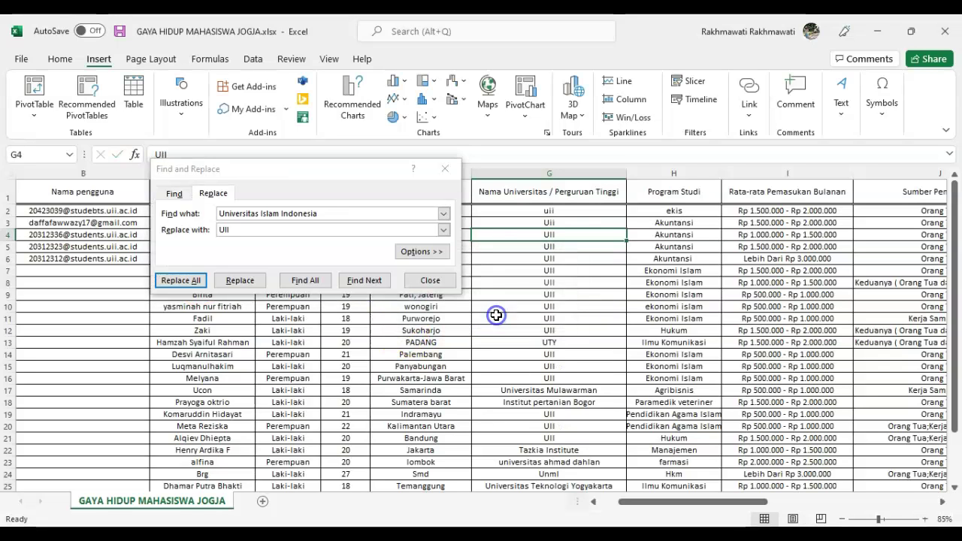
- Find the "uii" spelling and replace only the match in G3 with "UII"
click(536, 304)
click(541, 211)
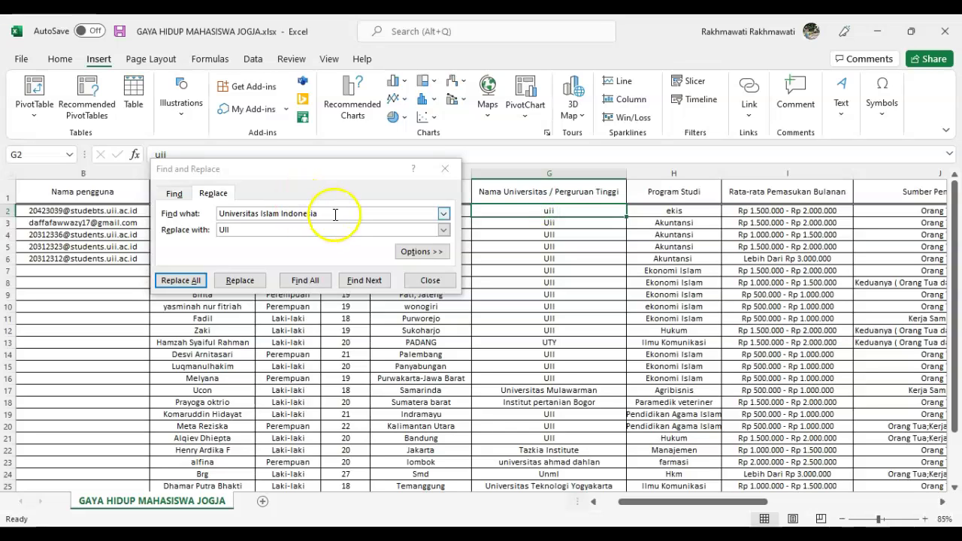
click(173, 189)
text(uii)
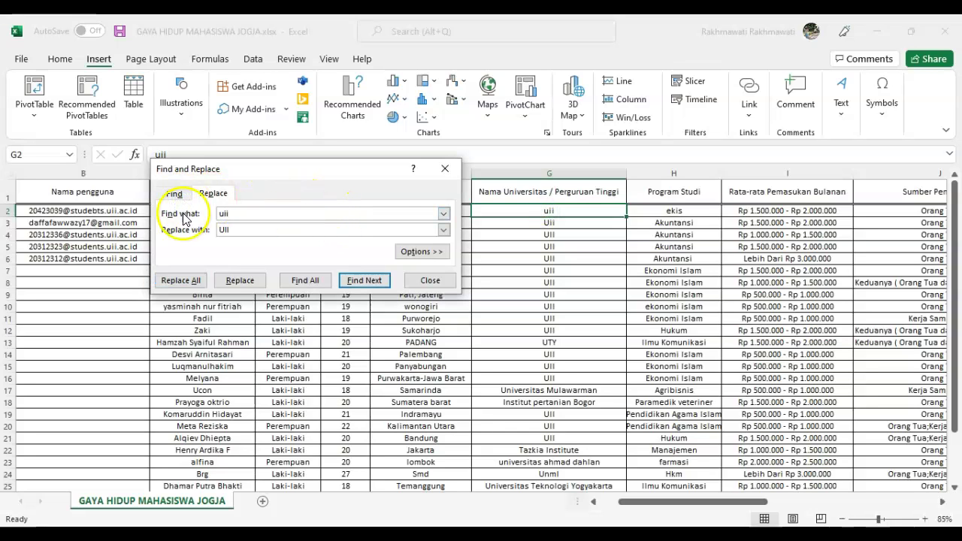
click(254, 213)
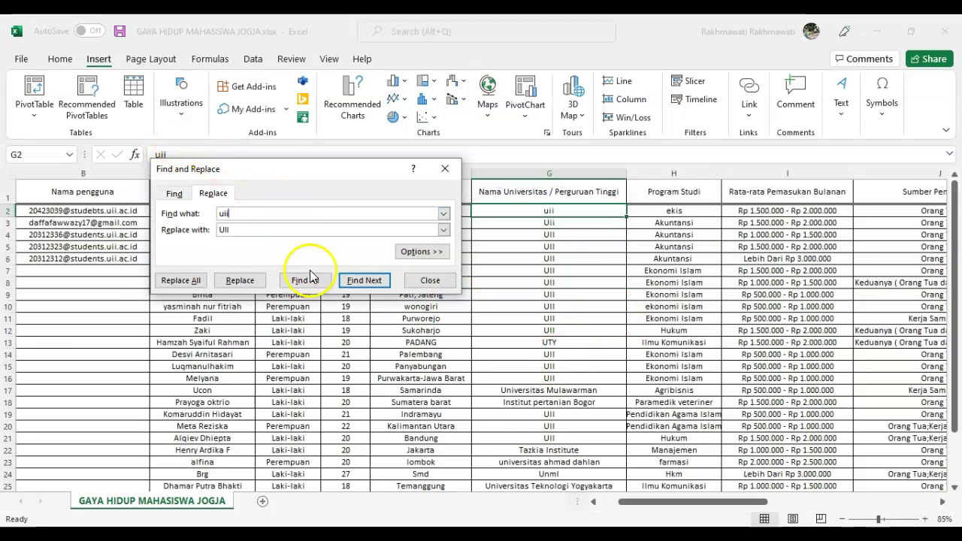
click(350, 284)
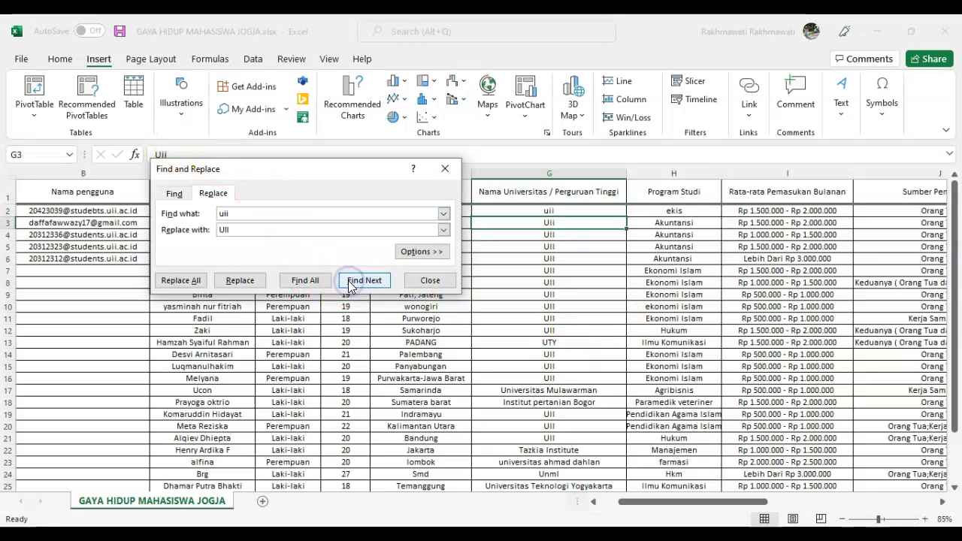
click(242, 281)
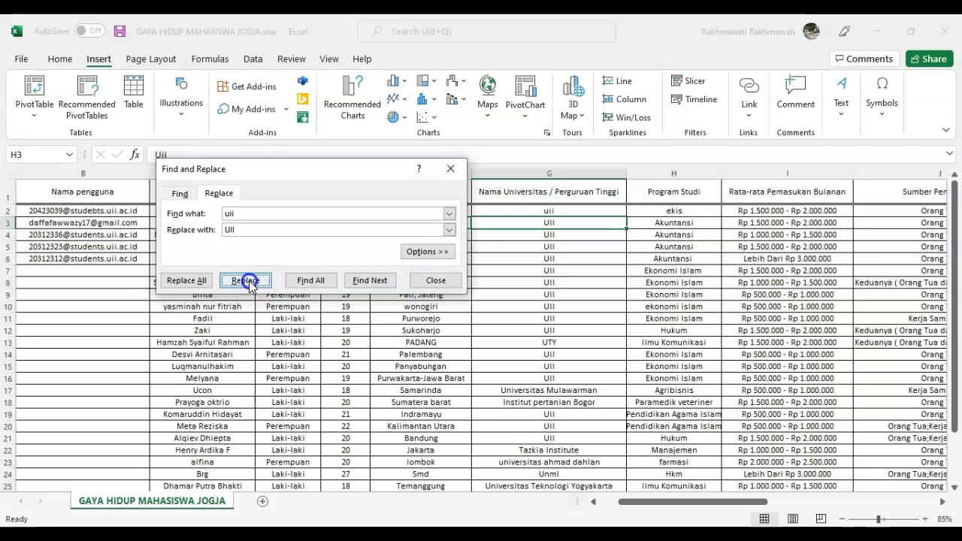
- Search onward for further "uii" matches, starting from G2
click(523, 212)
click(381, 283)
click(383, 283)
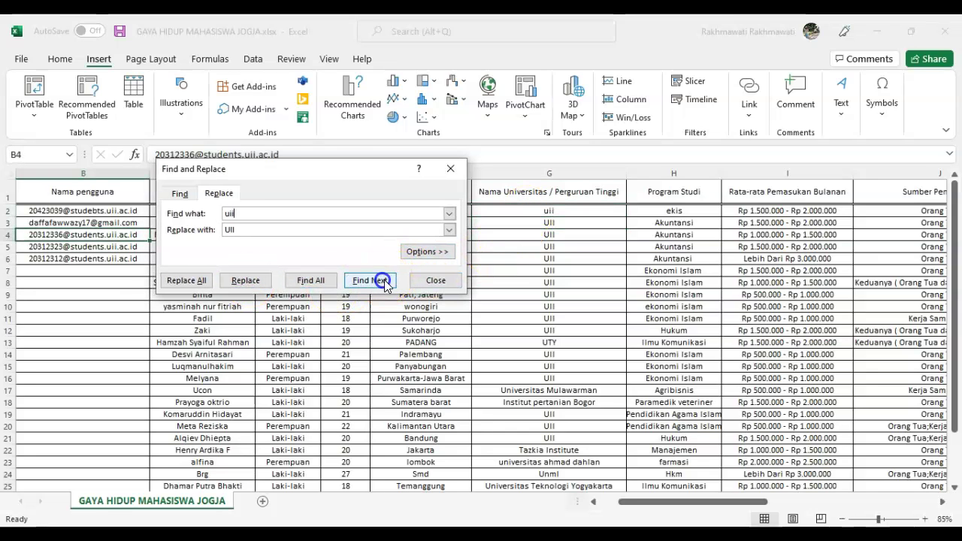
click(385, 283)
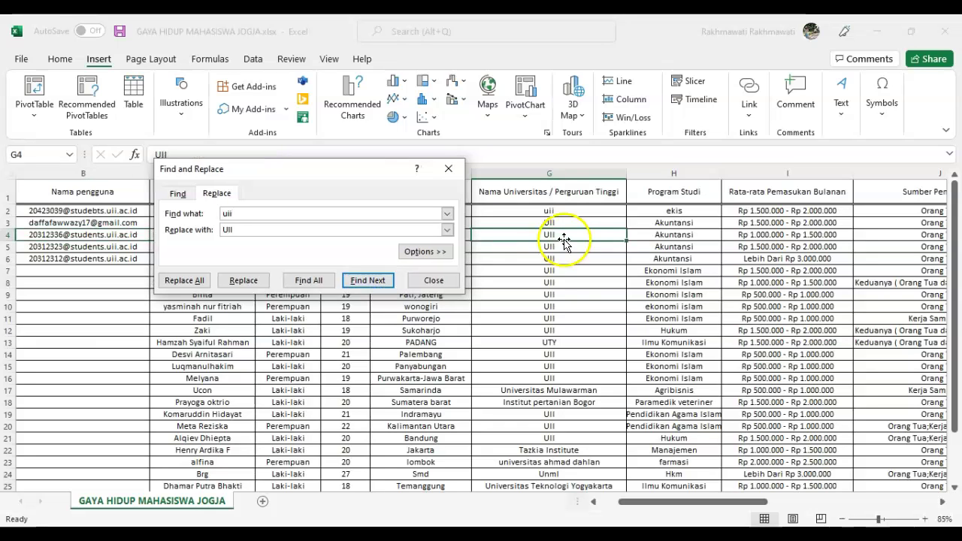
- Close Find and Replace and correct the university entry in G2 to "UII"
click(429, 281)
click(580, 211)
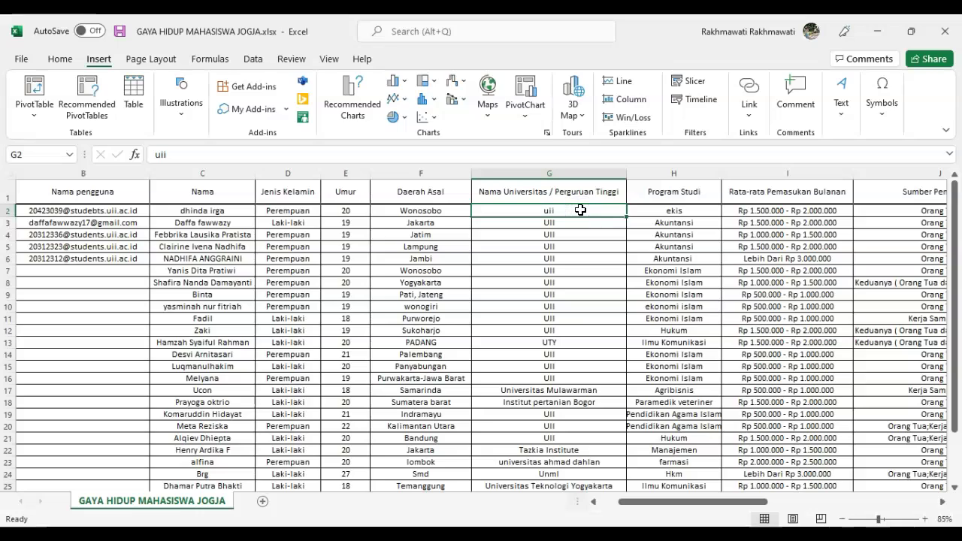
key(Return)
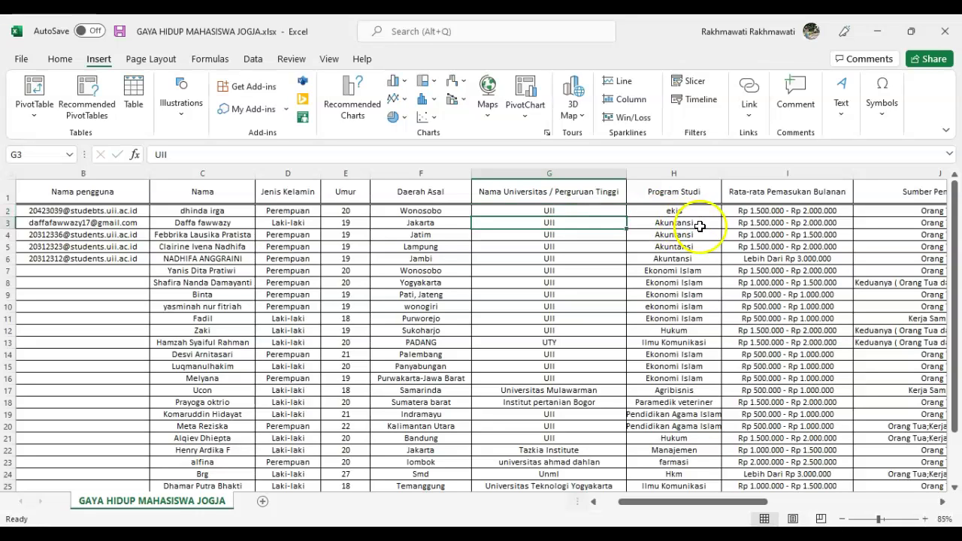
- Overwrite the abbreviated Program Studi entry in H2 with "Ekonomi Islam" copied from H7, and check the column down to row 31
click(701, 211)
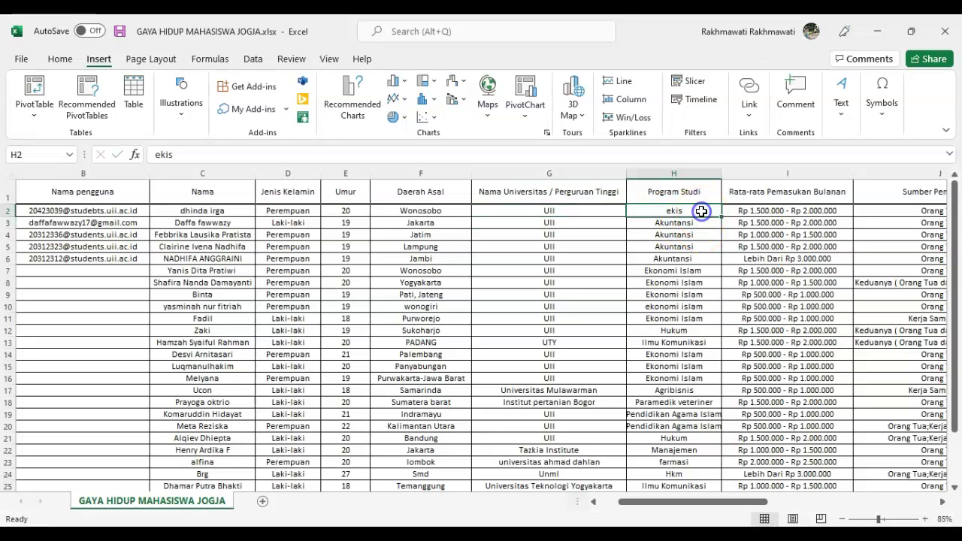
click(694, 270)
key(ctrl+c)
key(Up)
key(Up)
key(Up)
key(Up)
key(Up)
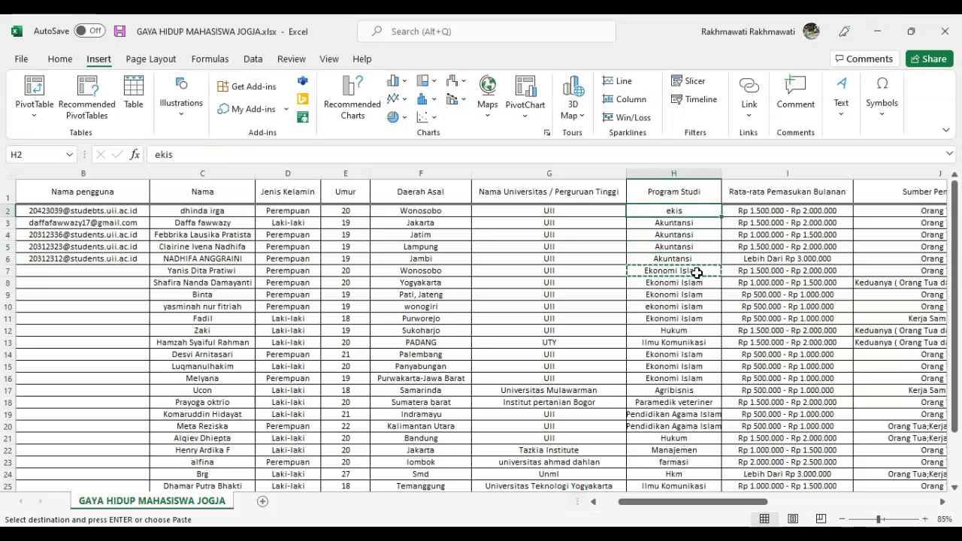
key(ctrl+v)
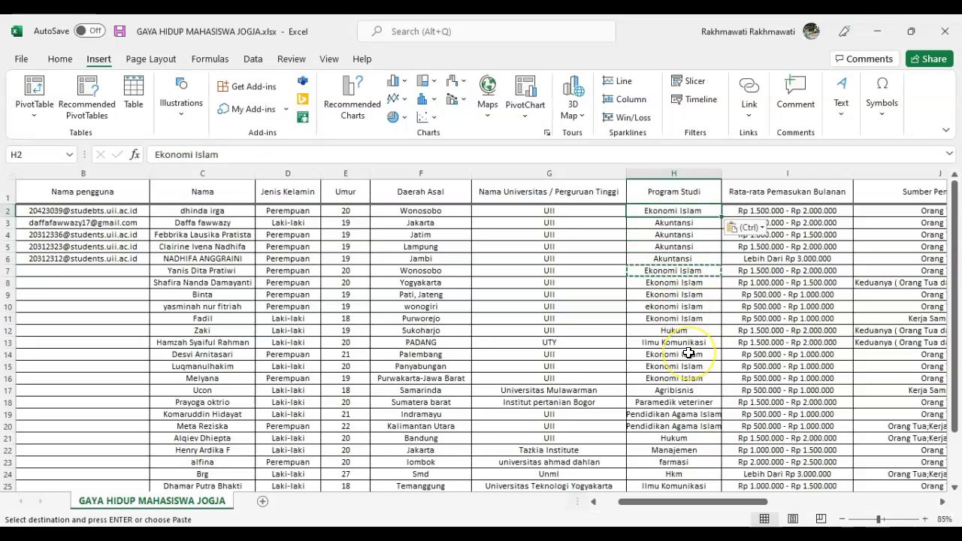
scroll(688, 353, down, 3)
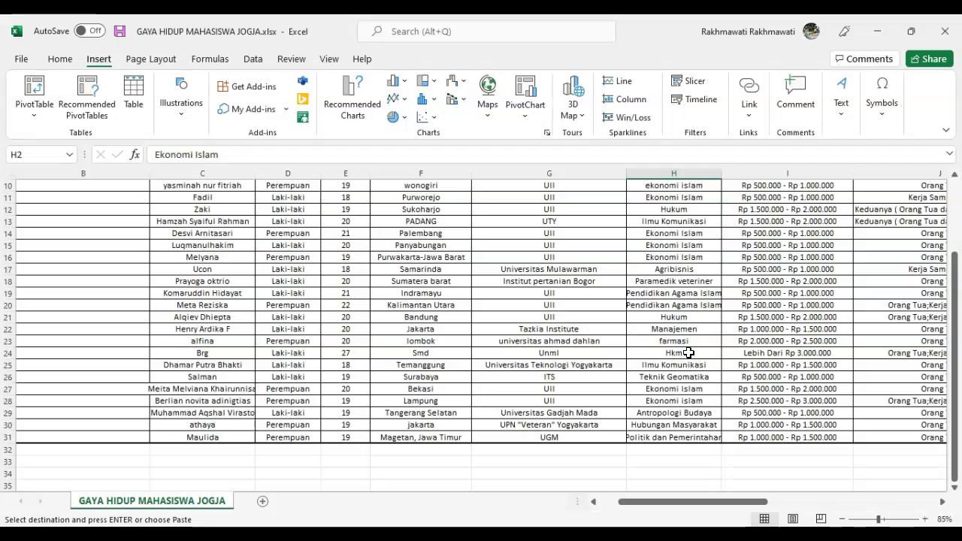
- Replace the abbreviated Program Studi entry "Hkm" in H24 with "Hukum"
click(687, 352)
drag(722, 353, 740, 357)
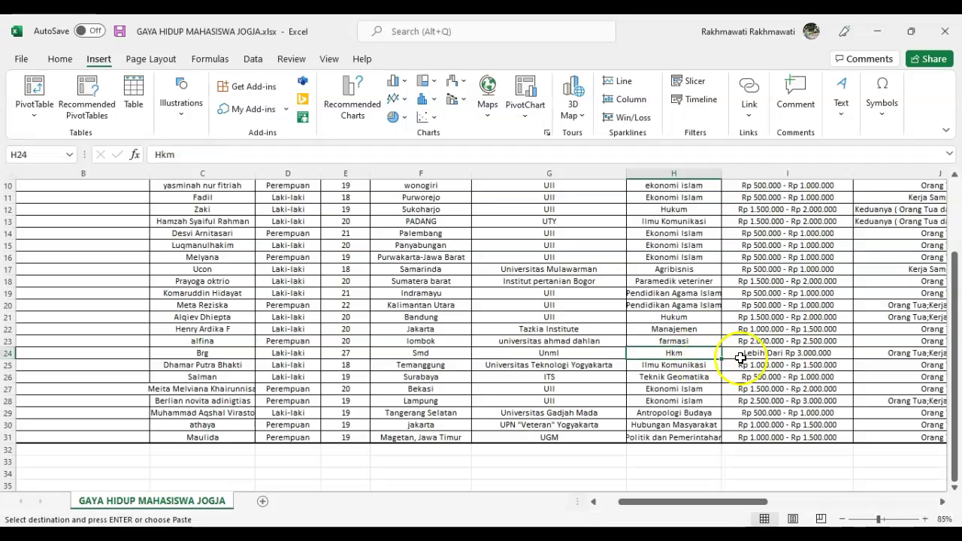
text(huk)
key(Return)
scroll(740, 358, up, 1)
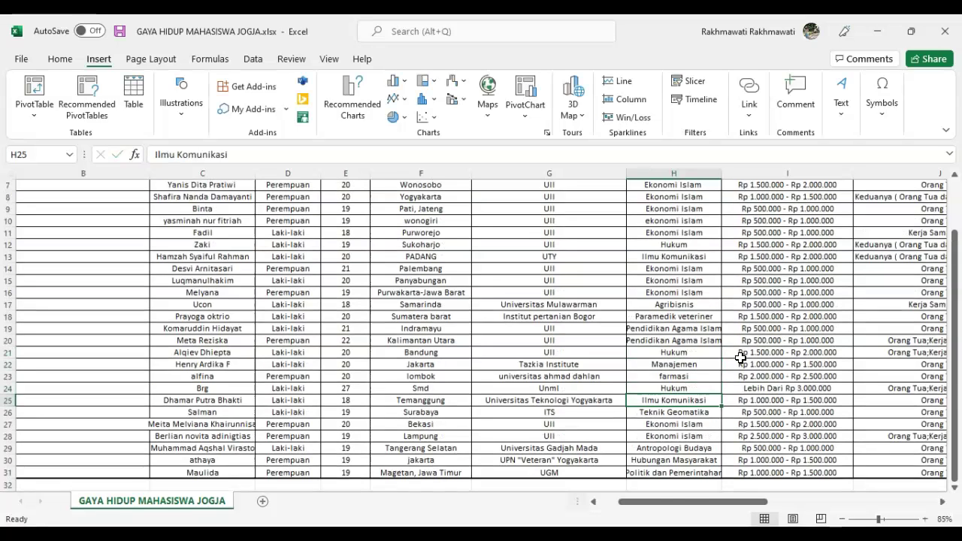
- Check the income ranges in the first rows of the Rata-rata Pemasukan Bulanan column for consistent writing
scroll(740, 357, up, 2)
click(803, 194)
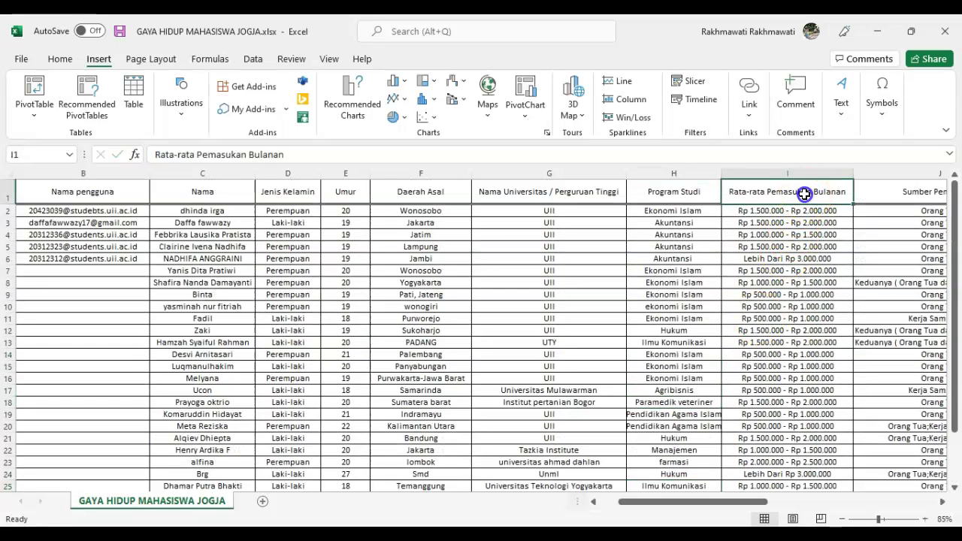
click(809, 213)
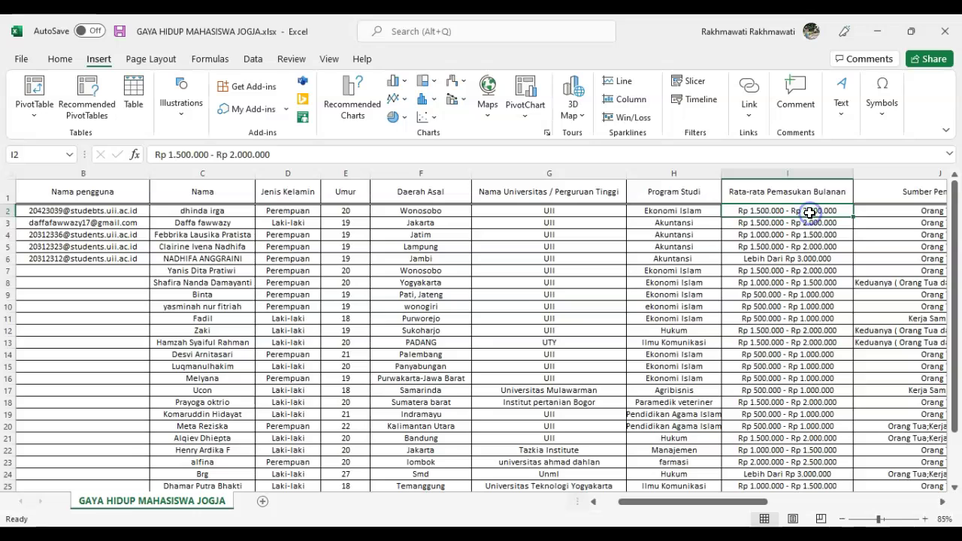
click(803, 224)
click(809, 246)
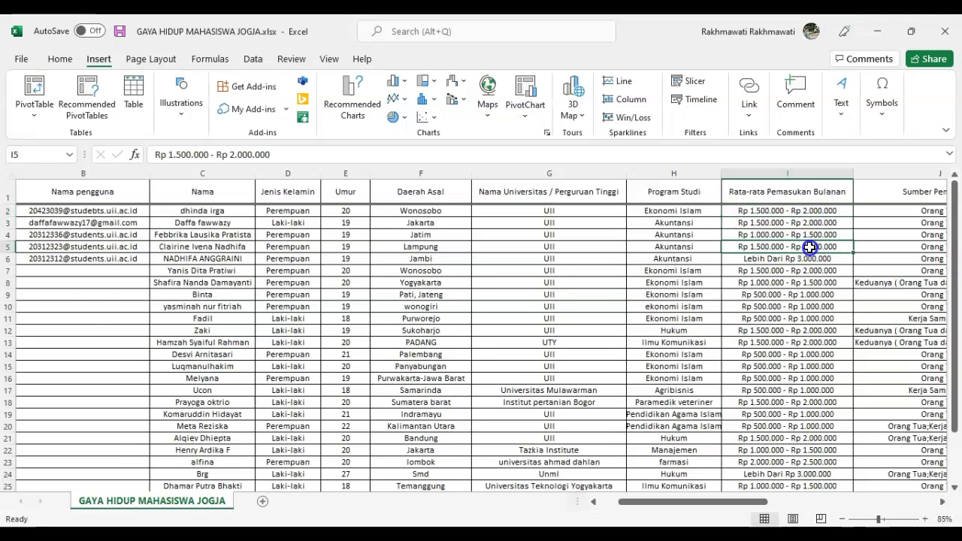
- Examine the Sumber Pemasukan column down to row 29 for differently worded entries combining Orang Tua and Kerja Sampingan
key(Right)
key(Down)
key(Down)
key(Down)
key(Down)
key(Down)
key(Down)
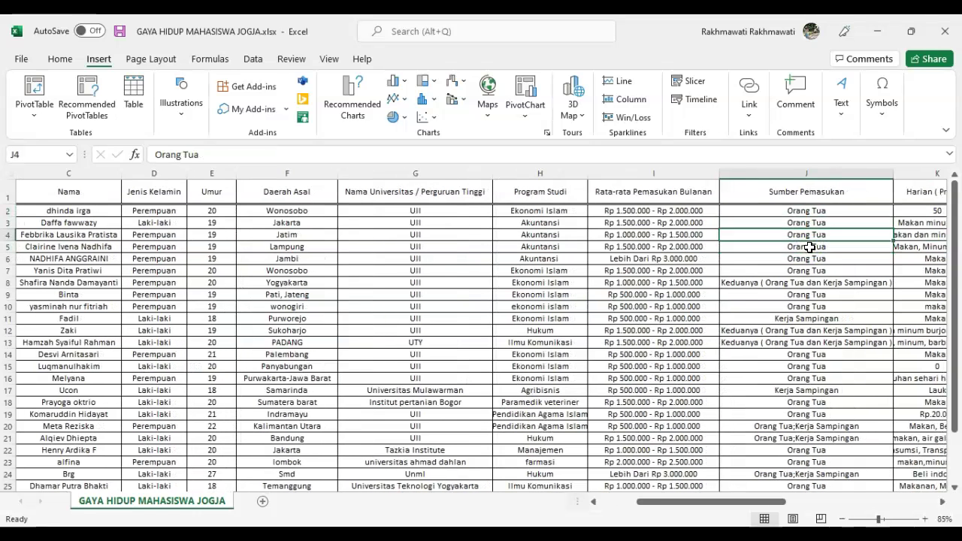
key(Down)
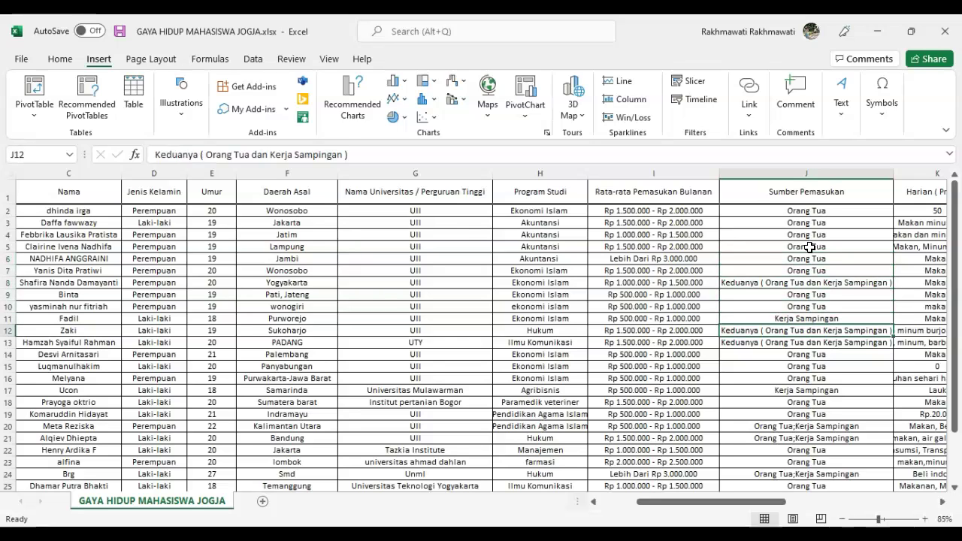
click(789, 359)
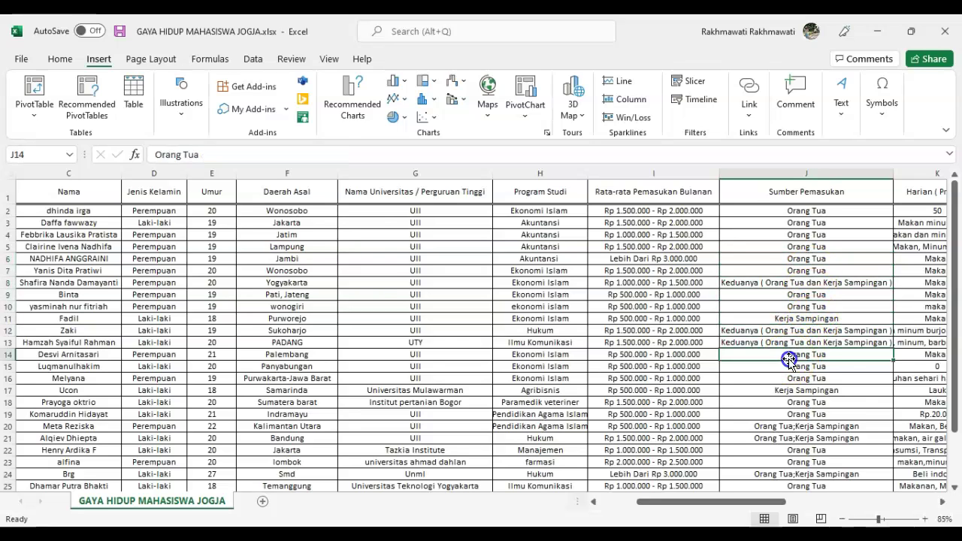
scroll(788, 360, right, 2)
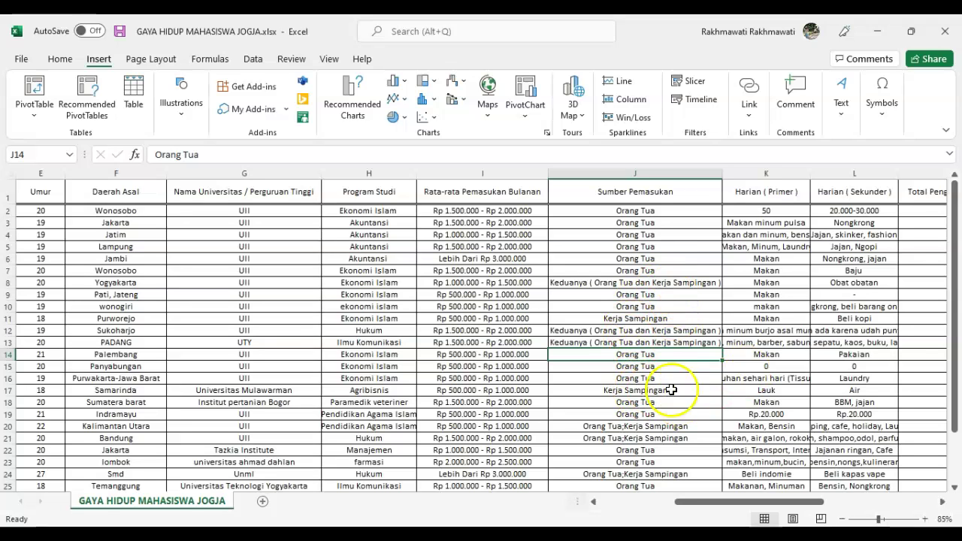
scroll(661, 413, down, 1)
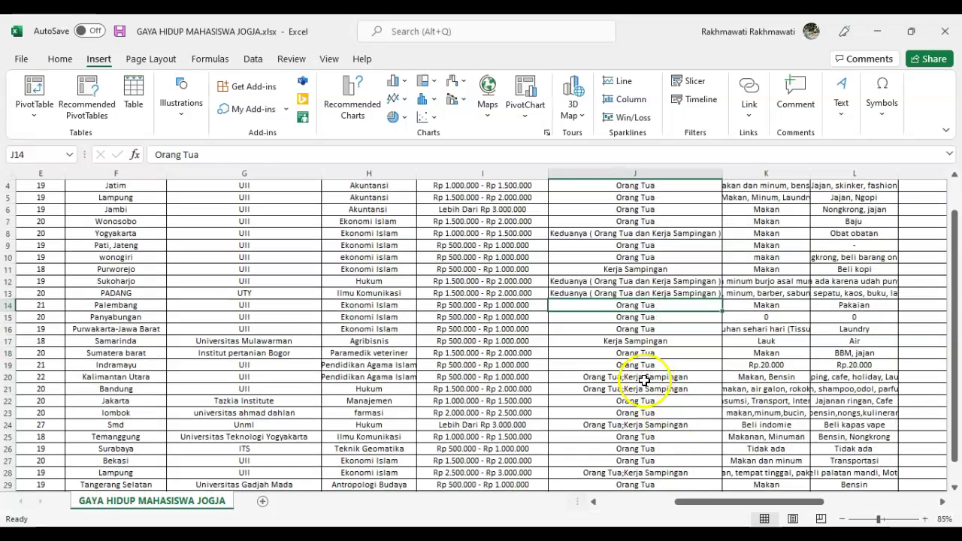
click(644, 380)
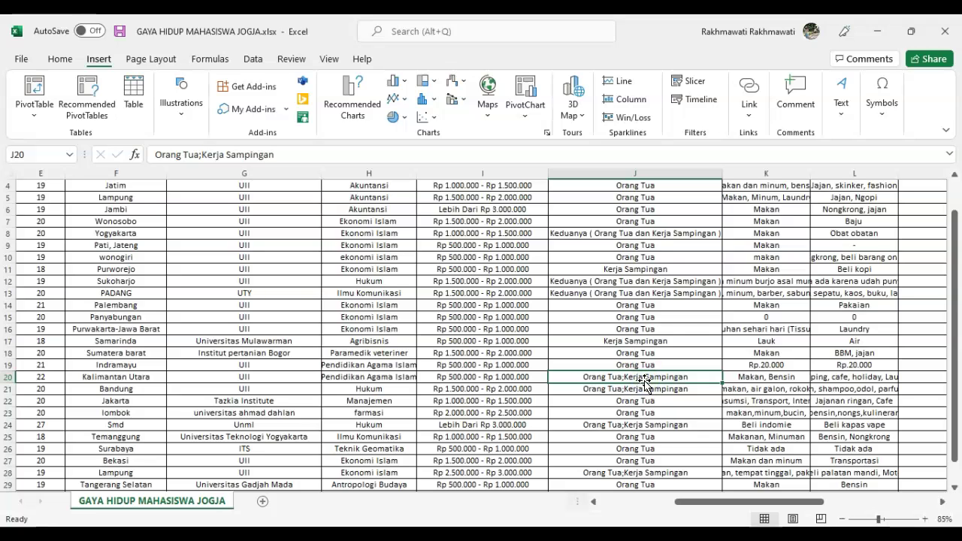
scroll(644, 379, up, 1)
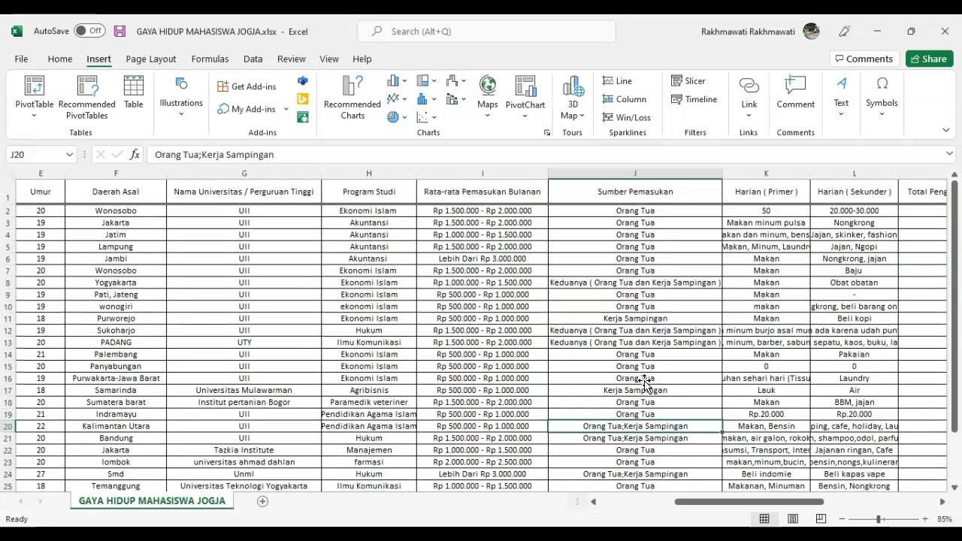
click(648, 222)
- Widen the Harian ( Primer ) and Harian ( Sekunder ) columns so more of their text entries can be read
click(755, 193)
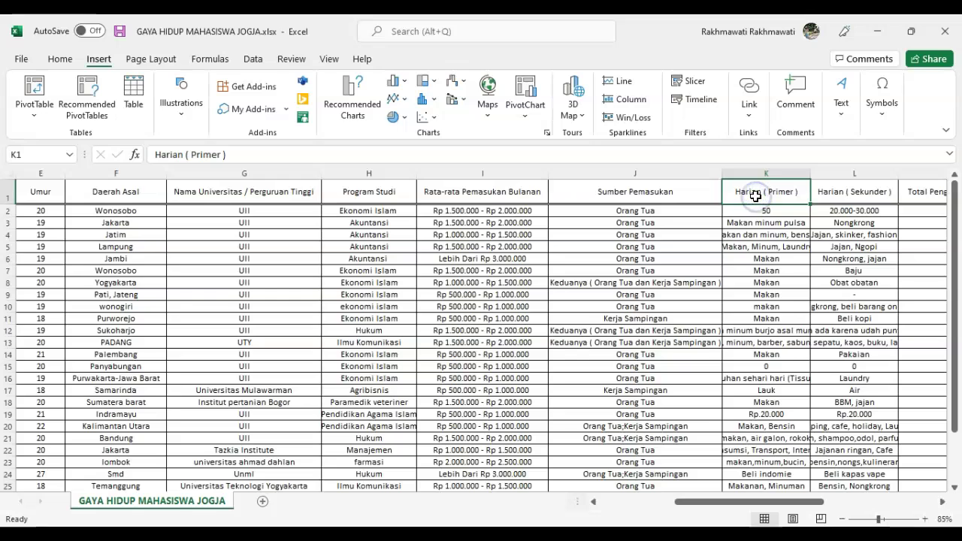
scroll(764, 226, right, 1)
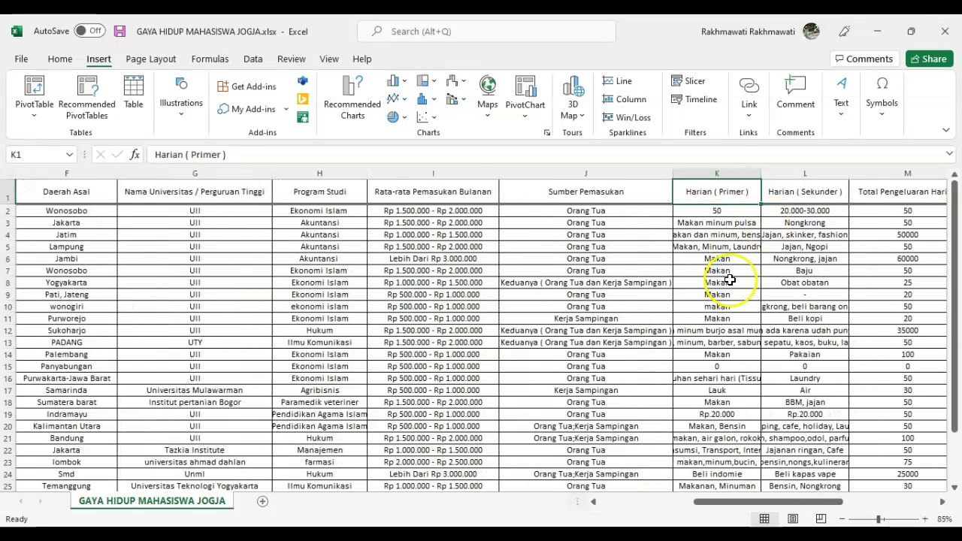
drag(761, 173, 798, 173)
click(790, 236)
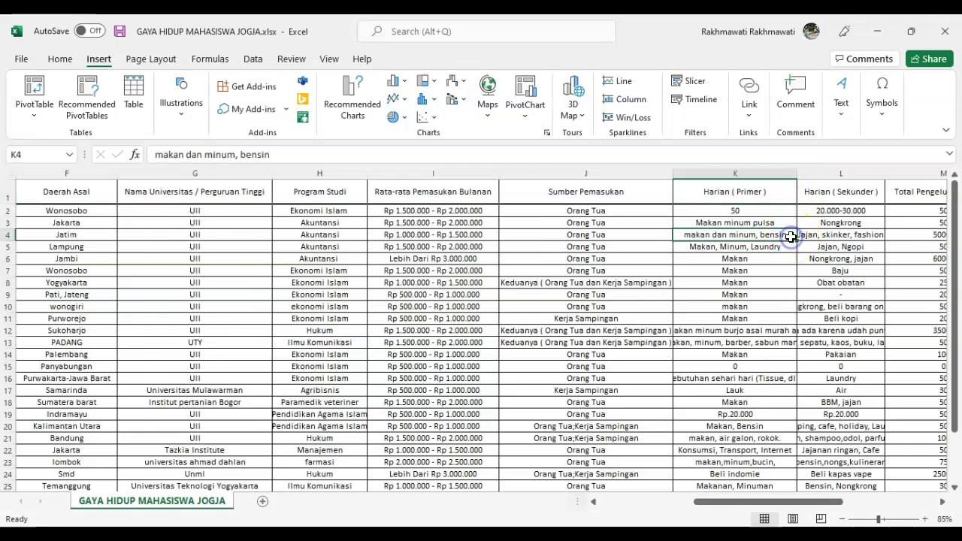
scroll(791, 236, right, 2)
drag(628, 173, 643, 173)
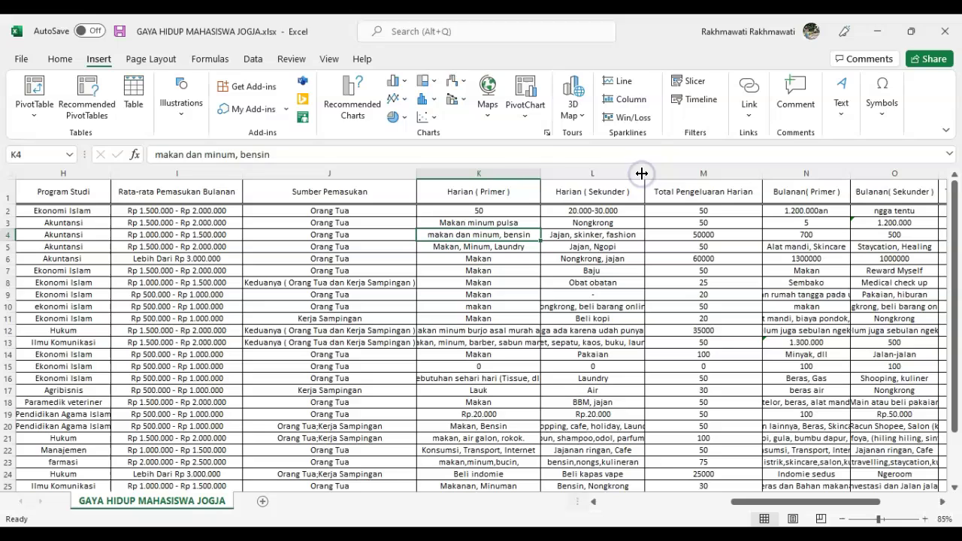
- Compare the Harian ( Primer ) and Harian ( Sekunder ) columns with Total Pengeluaran Harian to see which kind of answer each holds
click(507, 193)
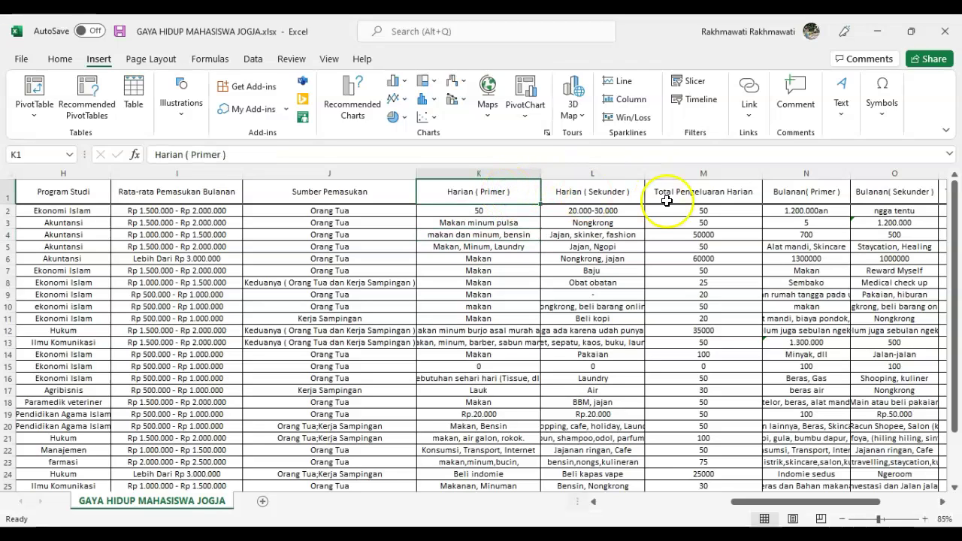
click(694, 191)
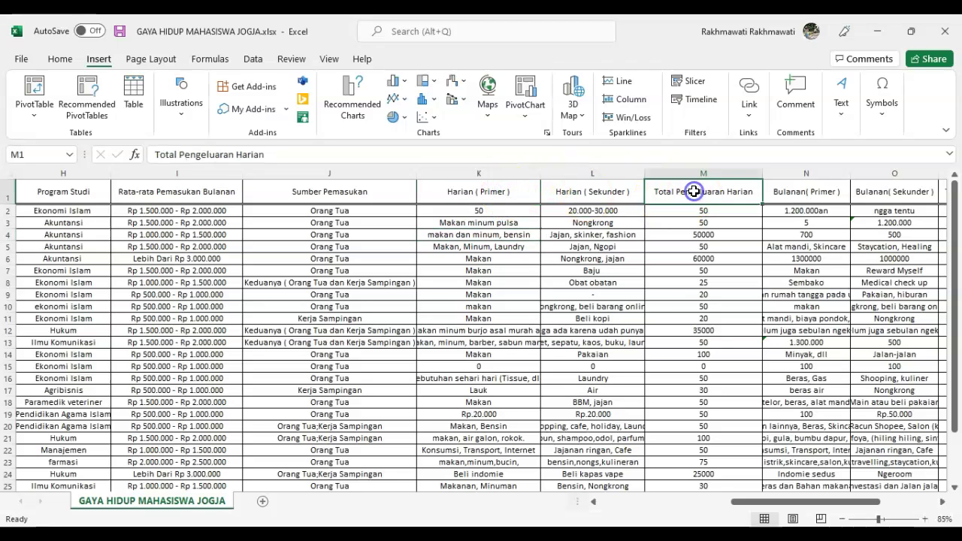
click(505, 189)
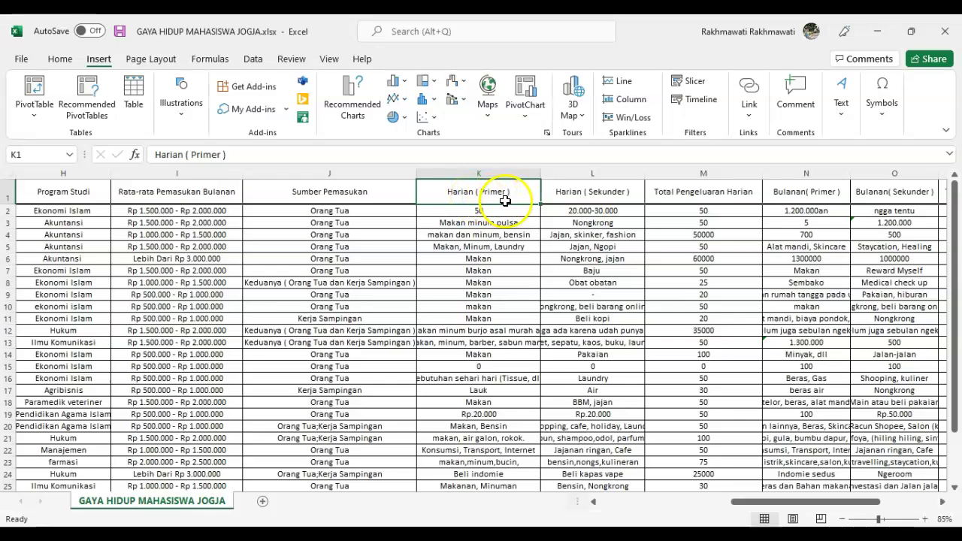
click(620, 191)
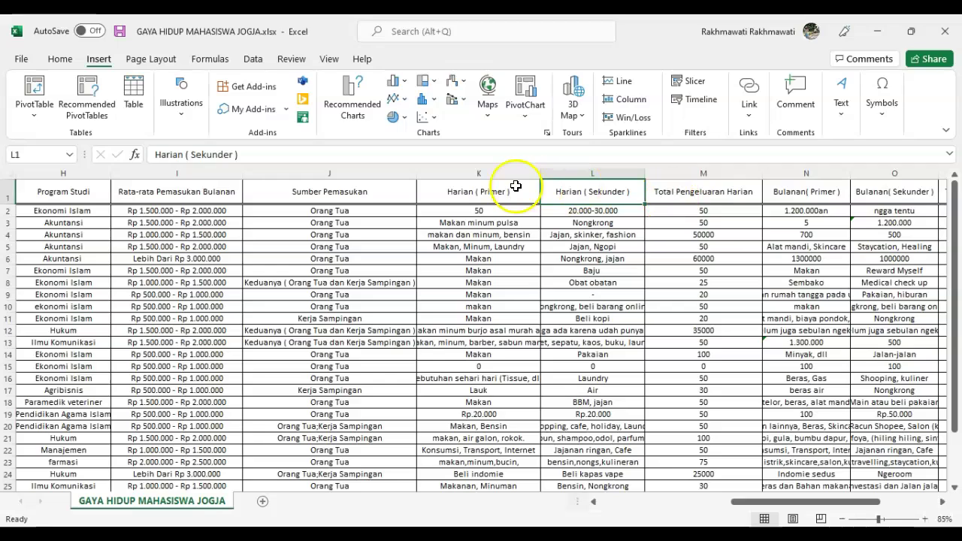
click(492, 201)
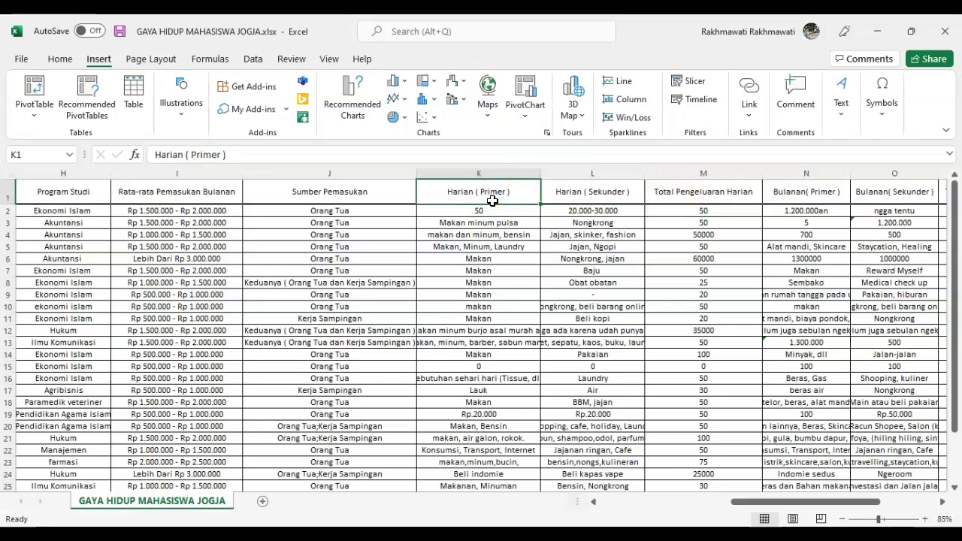
click(501, 197)
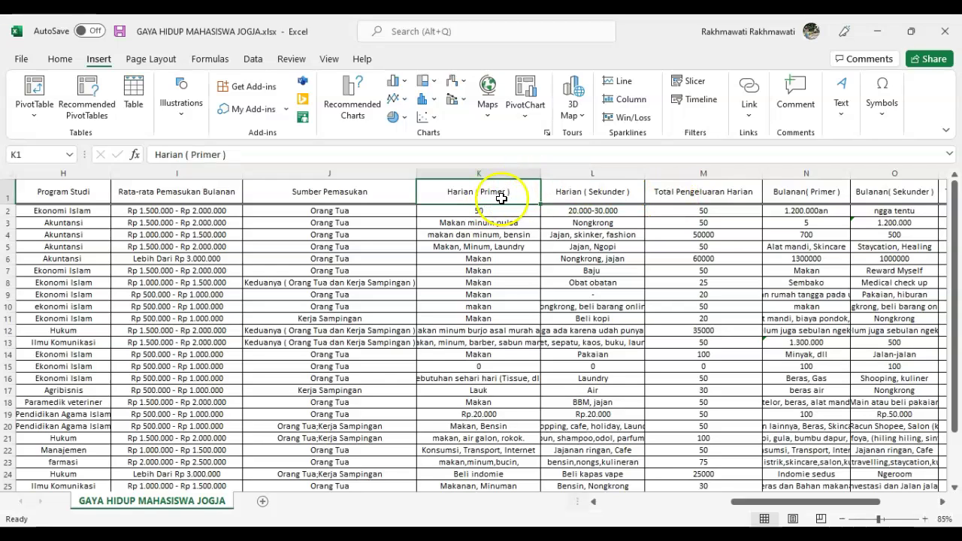
click(624, 198)
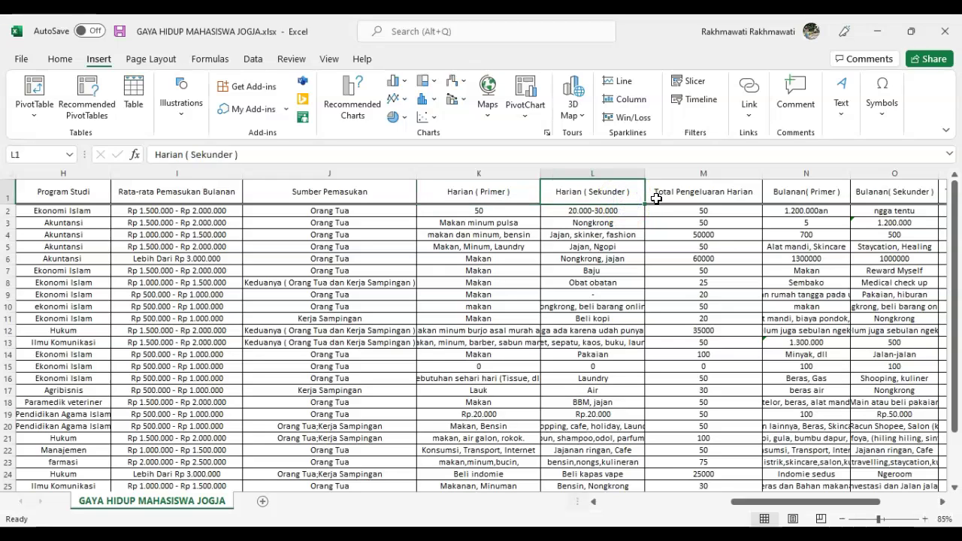
click(463, 245)
- Set the Total Pengeluaran Harian amounts in M2 and M3 to 50000
scroll(676, 212, right, 1)
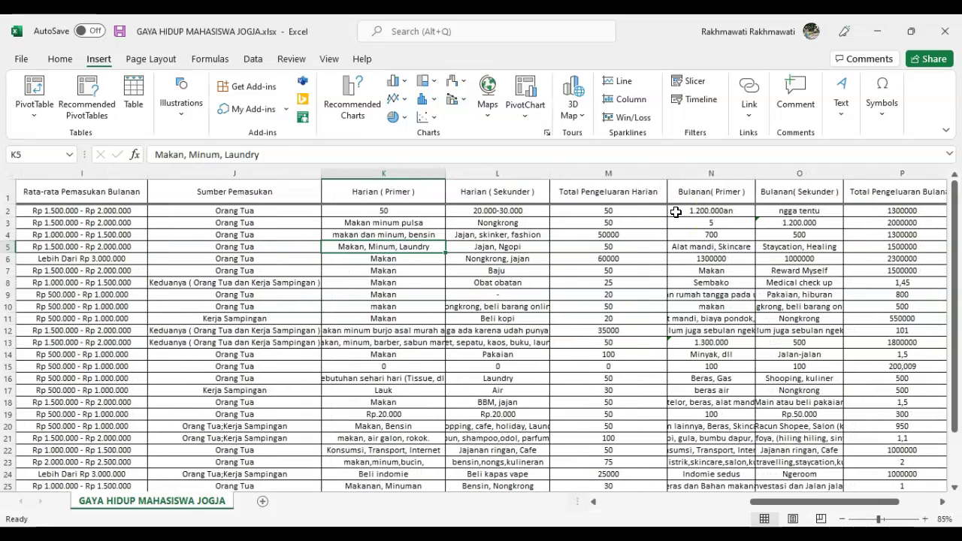
click(608, 211)
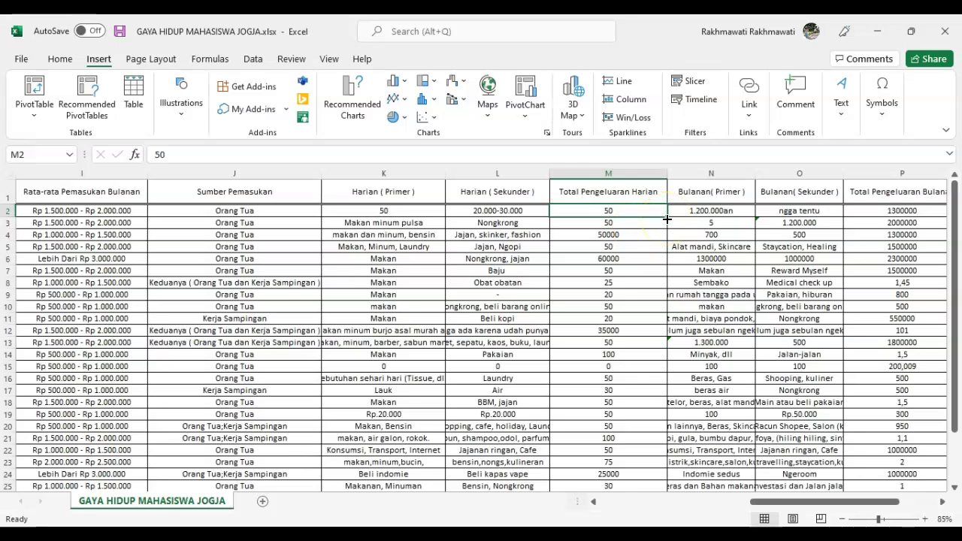
text(50000)
key(Return)
text(500)
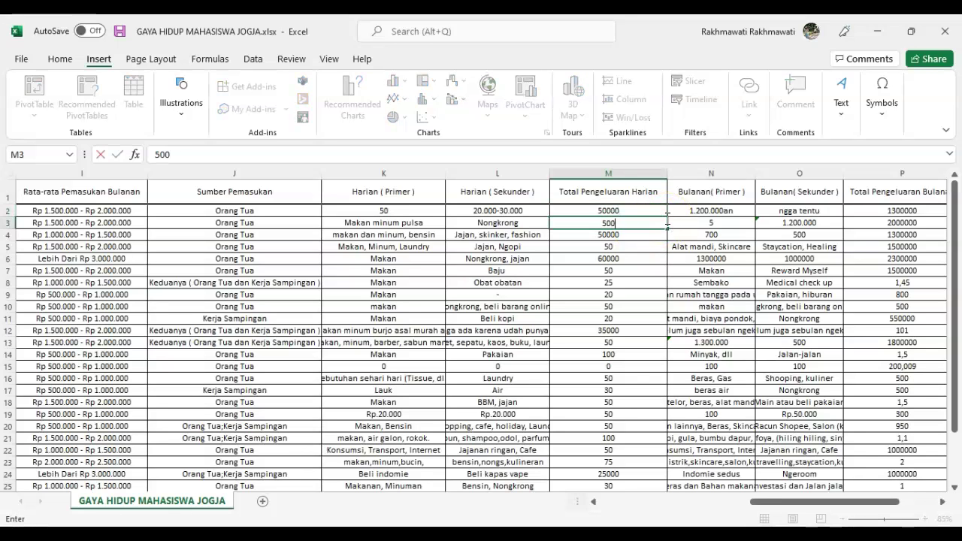
key(Return)
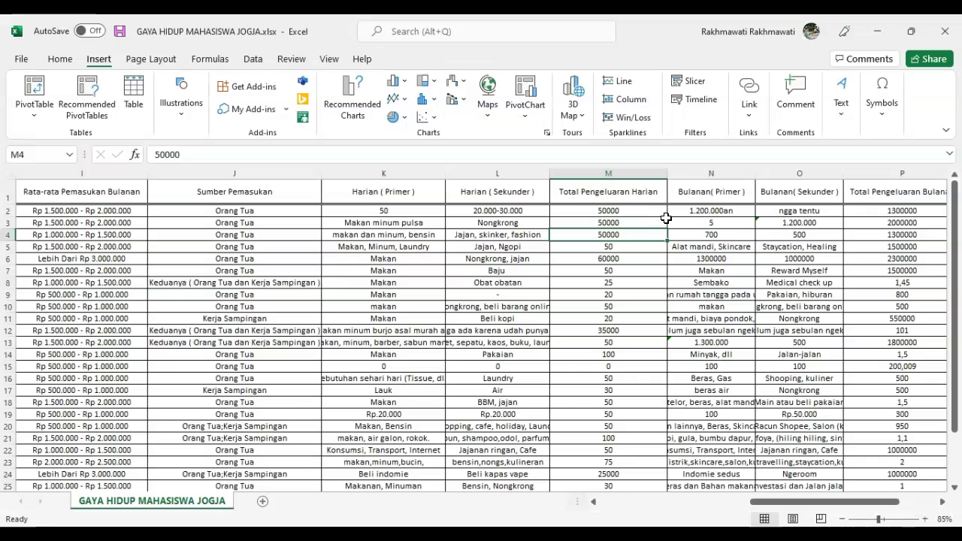
- Check the Total Pengeluaran Harian amounts between M5 and M12 for values written without their thousands
click(619, 247)
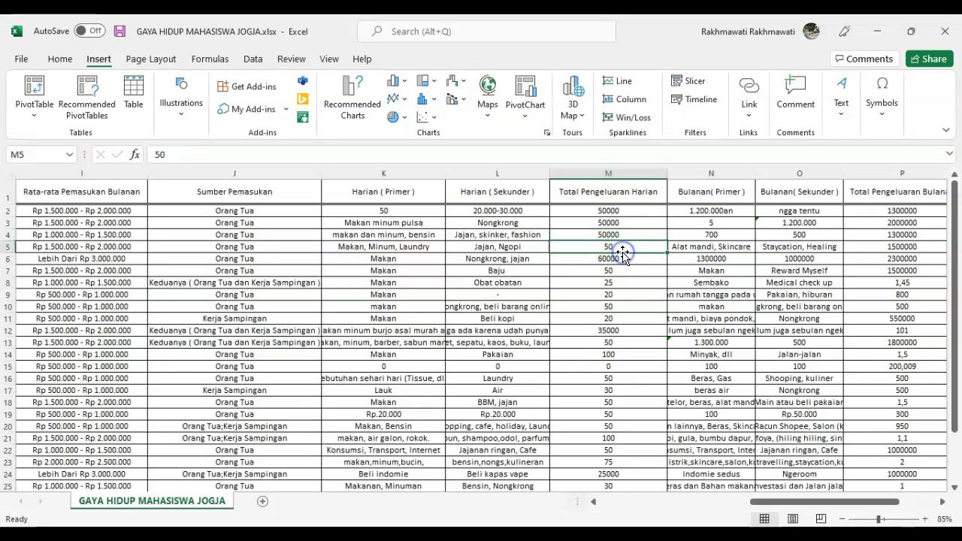
click(622, 270)
click(622, 293)
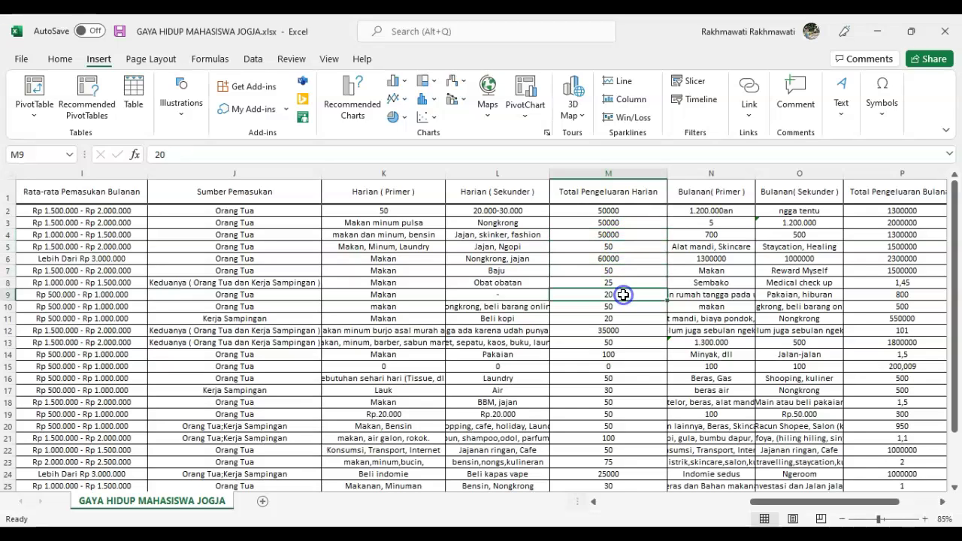
click(622, 332)
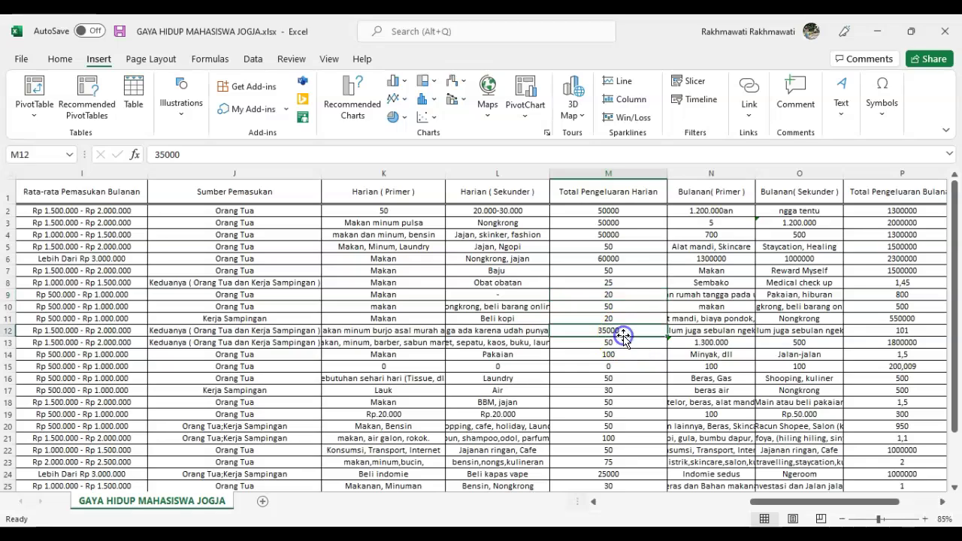
click(628, 293)
click(644, 284)
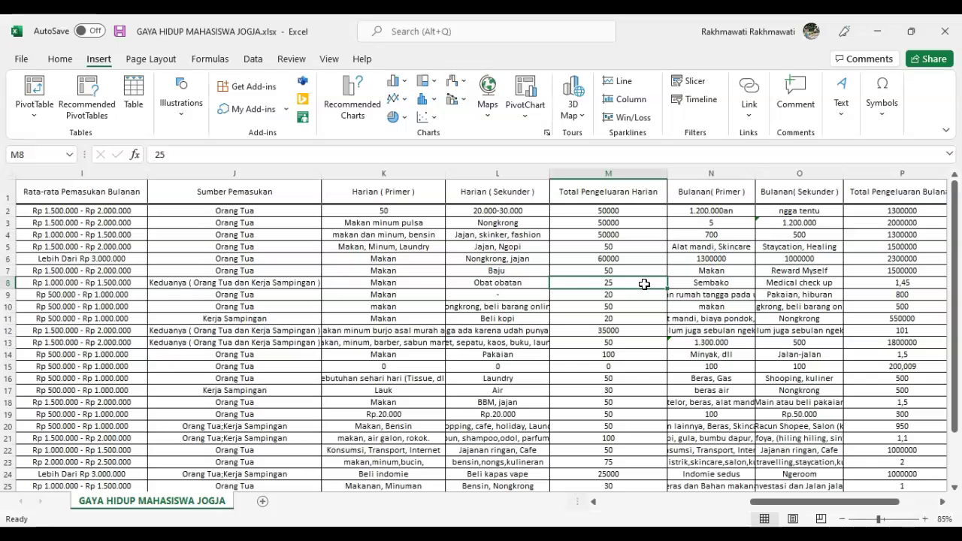
- Examine the Bulanan( Primer ) header and its entries in N2:N4 for inconsistent amounts
click(721, 199)
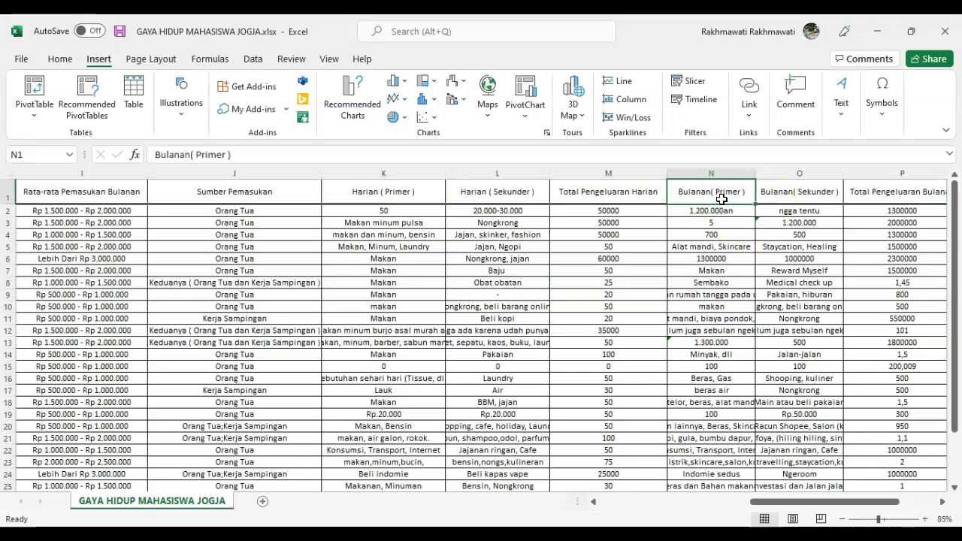
click(719, 210)
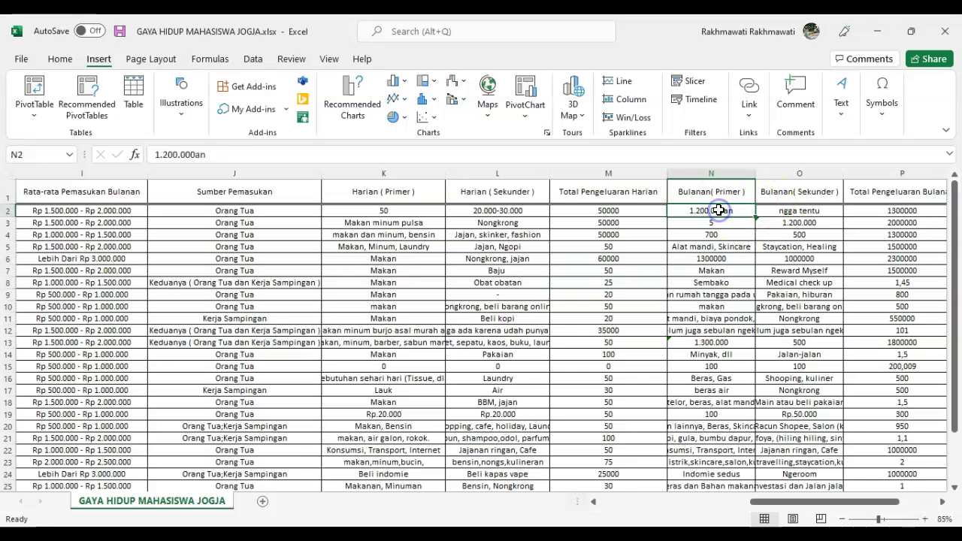
drag(727, 236, 725, 210)
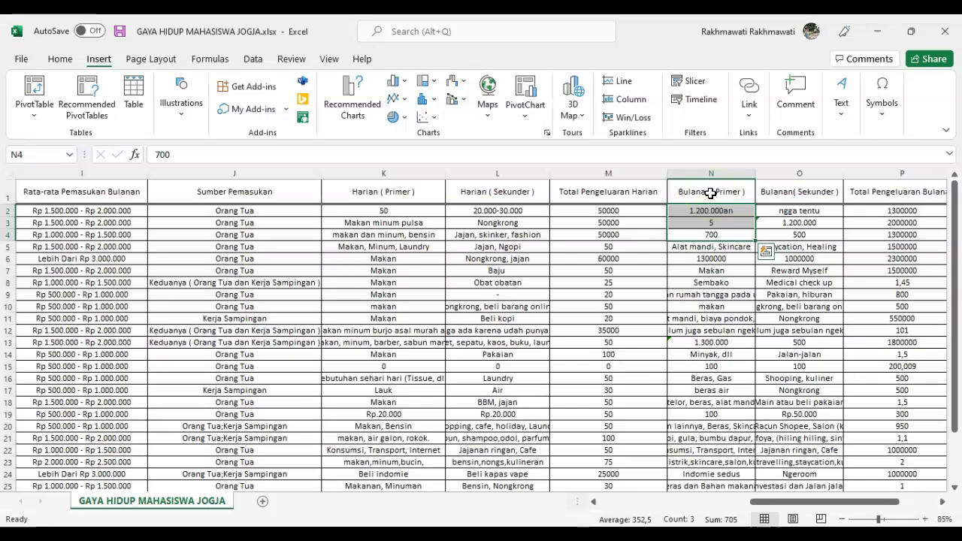
click(710, 193)
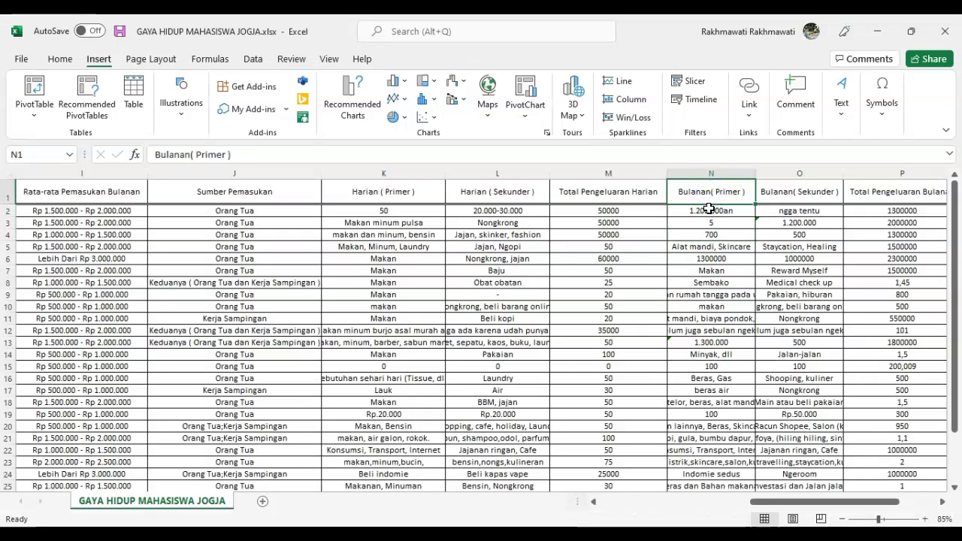
- Compare the Bulanan( Primer ) entries in N2:N4 with the Bulanan( Sekunder ) and Total Pengeluaran Bulanan columns
click(709, 210)
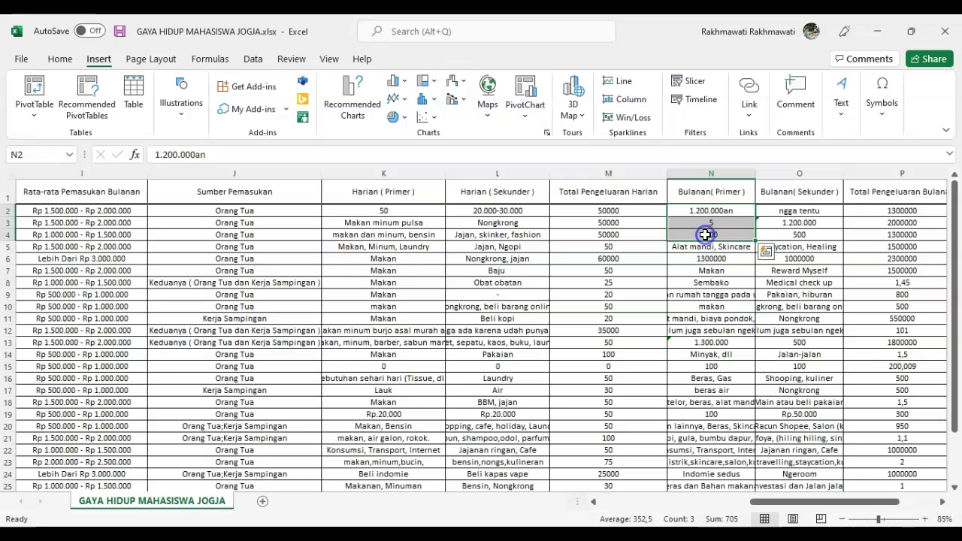
click(777, 193)
scroll(812, 240, right, 2)
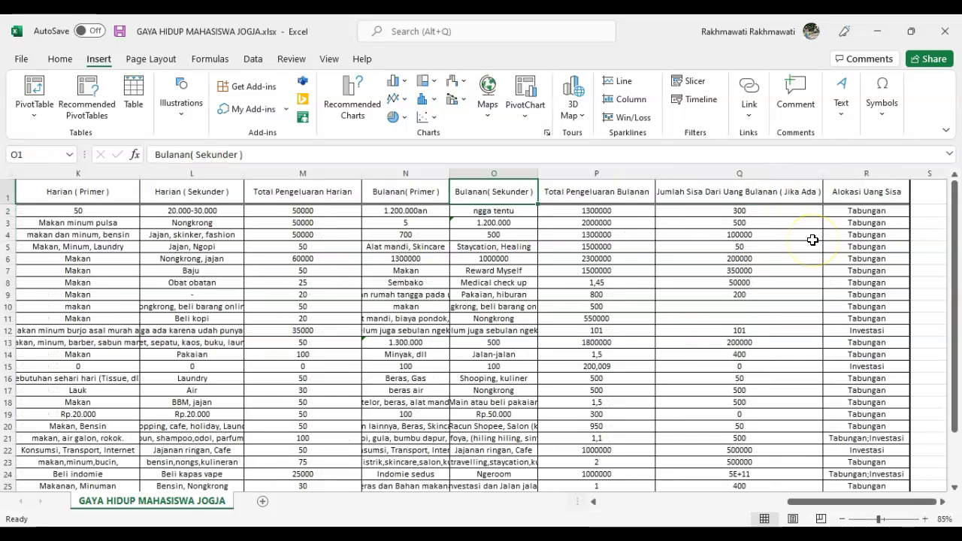
click(604, 190)
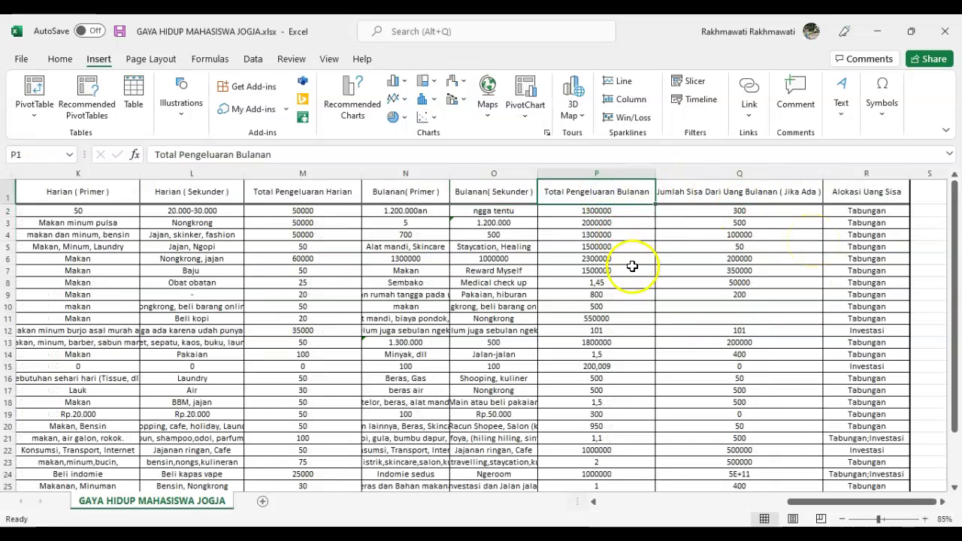
- Set the Total Pengeluaran Bulanan amount in P8 to 14500000, written out in full without a decimal comma
click(607, 285)
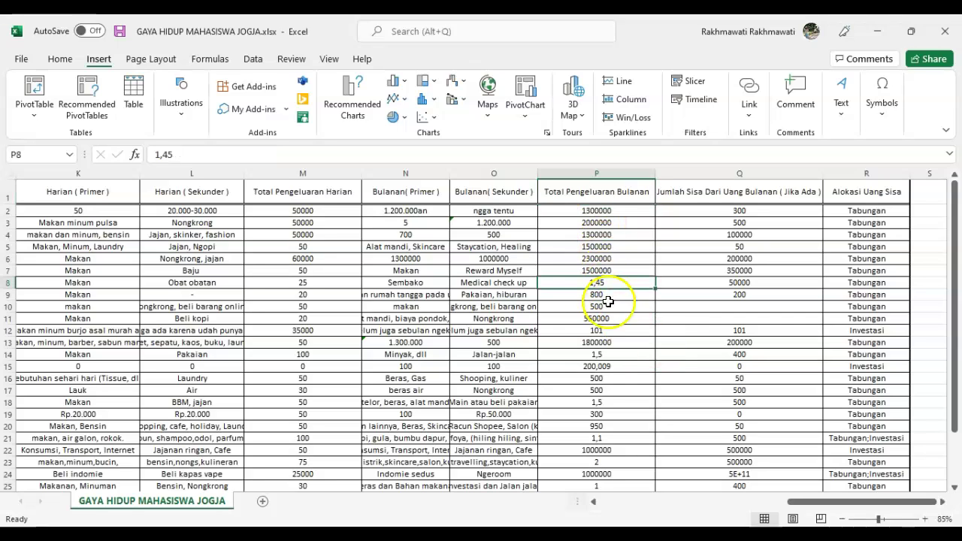
text(145)
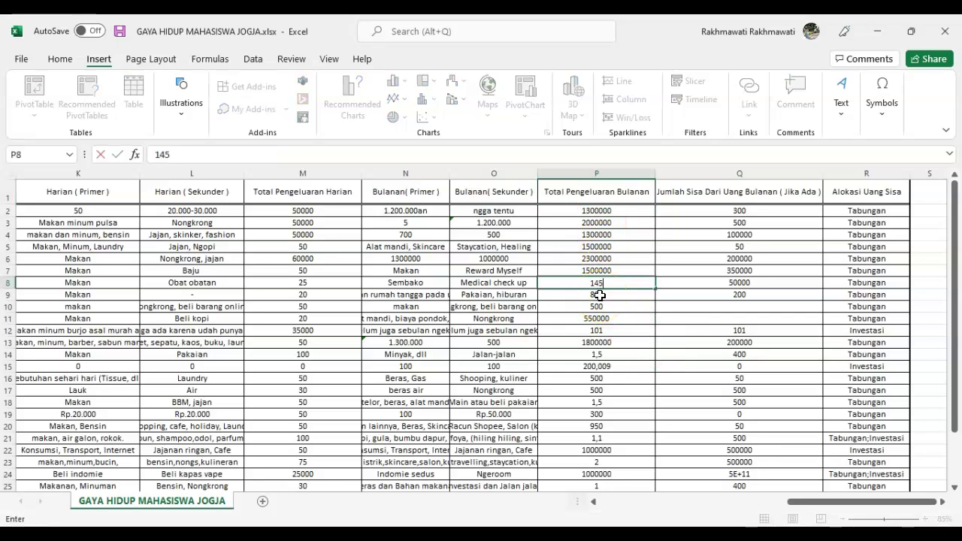
text(00000)
key(Return)
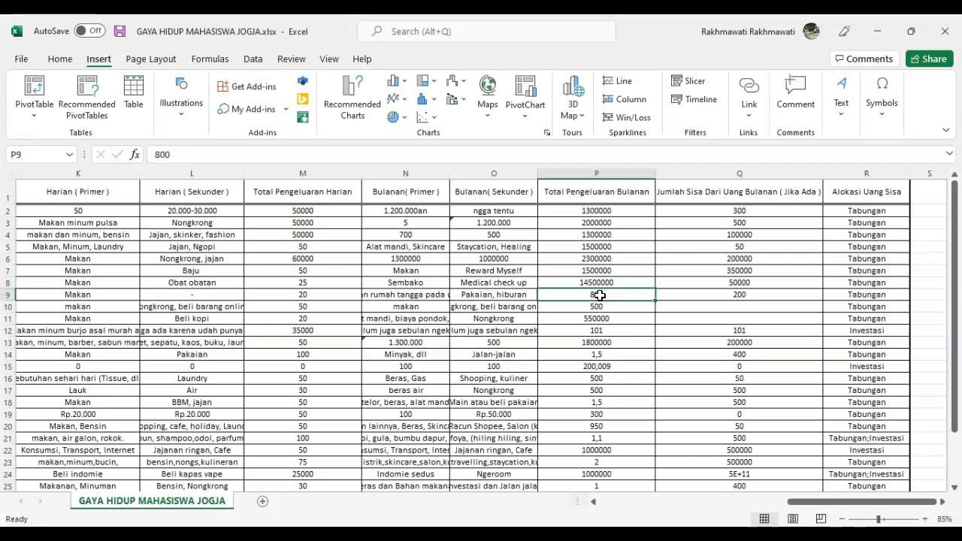